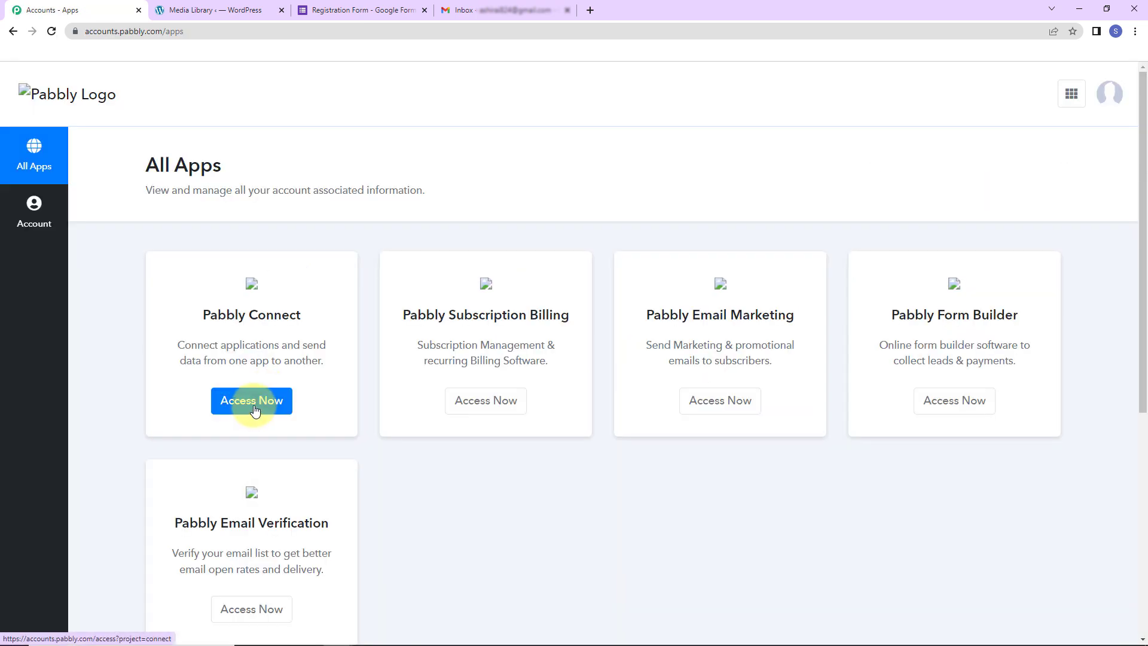
Open Pabbly Connect and create a workflow named "Send Attachments in Gmail via Automation"
{"action": "left_click", "coordinate": [254, 410]}
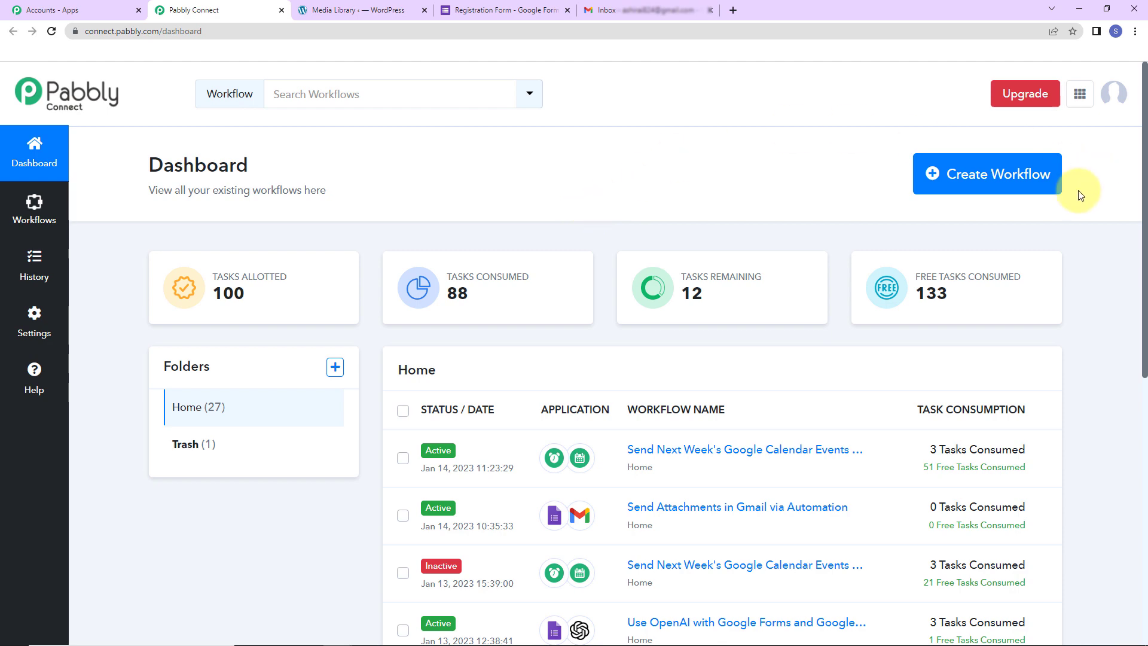
{"action": "left_click", "coordinate": [1024, 172]}
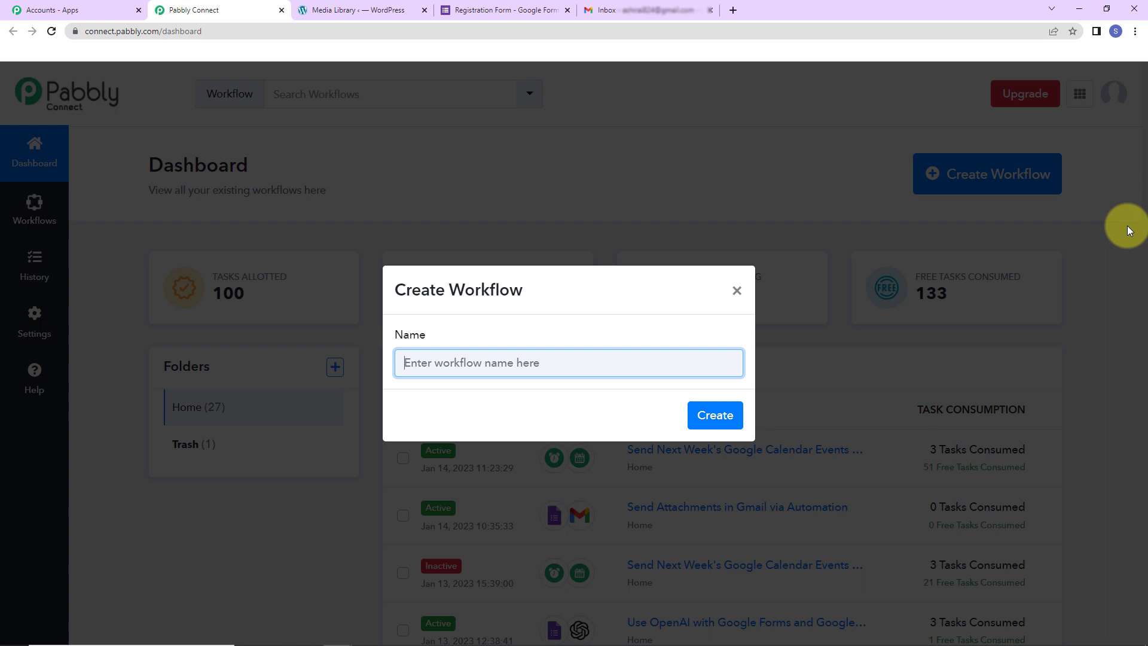
{"action": "type", "text": "Send Attachments in Gmail via Automation"}
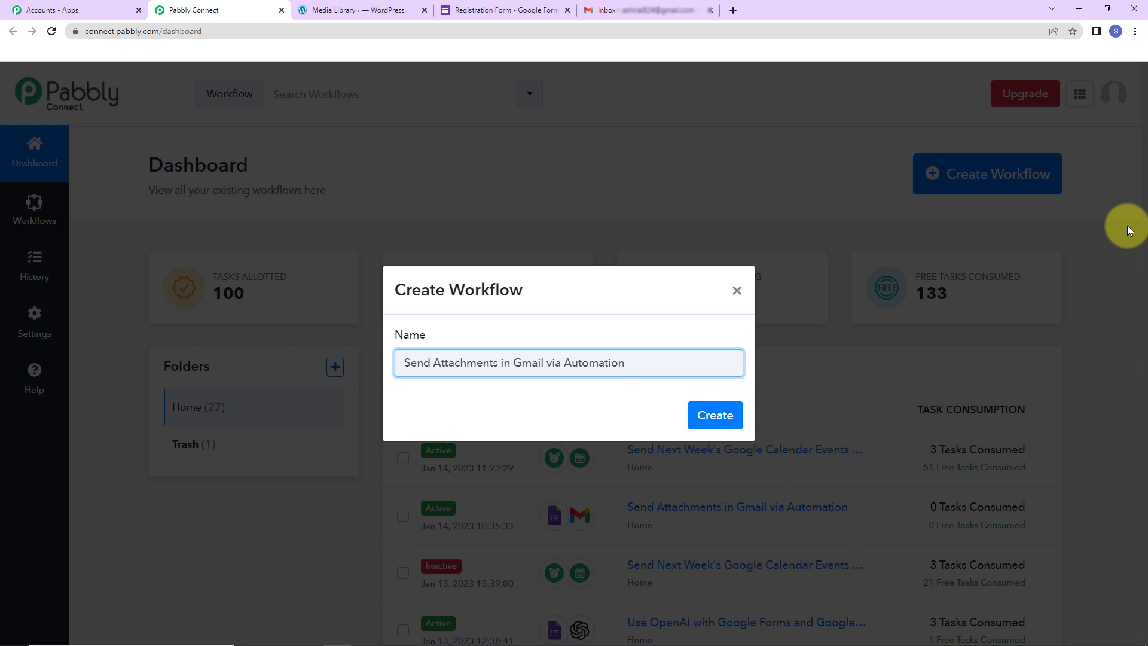
{"action": "left_click", "coordinate": [716, 415]}
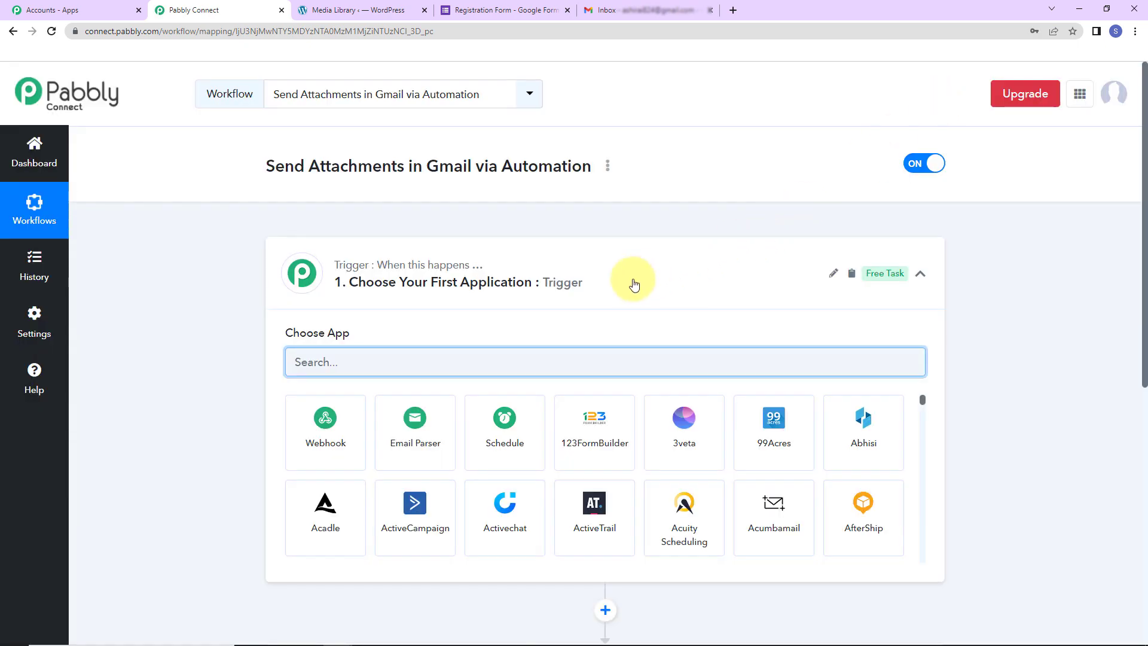
Set the workflow's trigger application to Google Forms with the New Response Received event
{"action": "scroll", "coordinate": [571, 335], "scroll_direction": "down", "scroll_amount": 2}
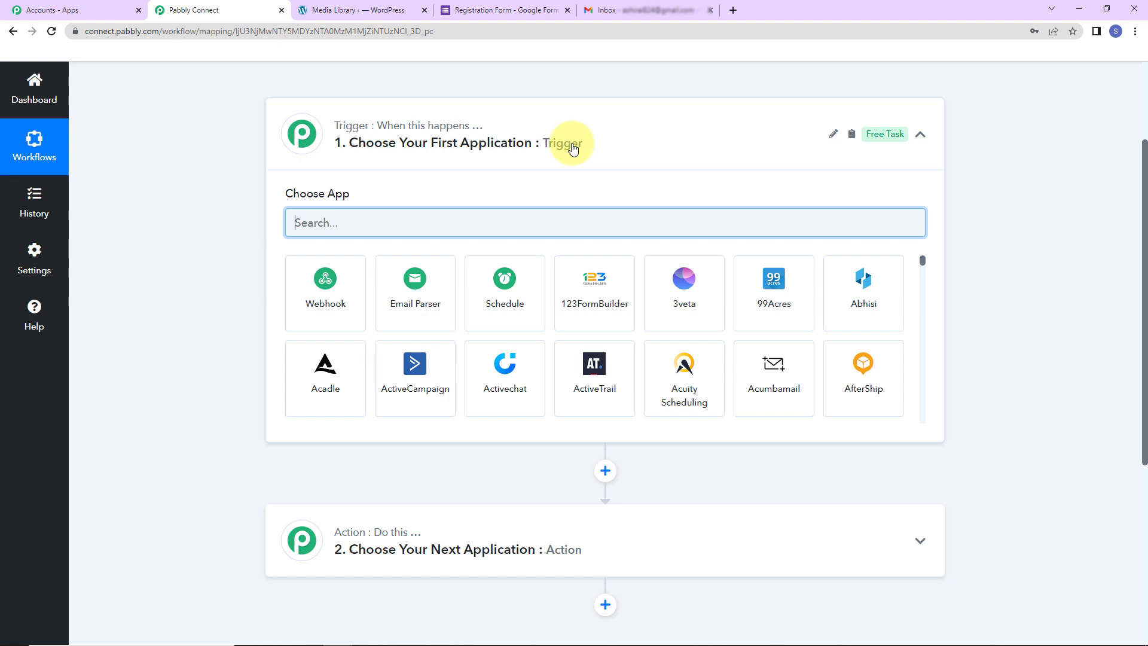
{"action": "type", "text": "google"}
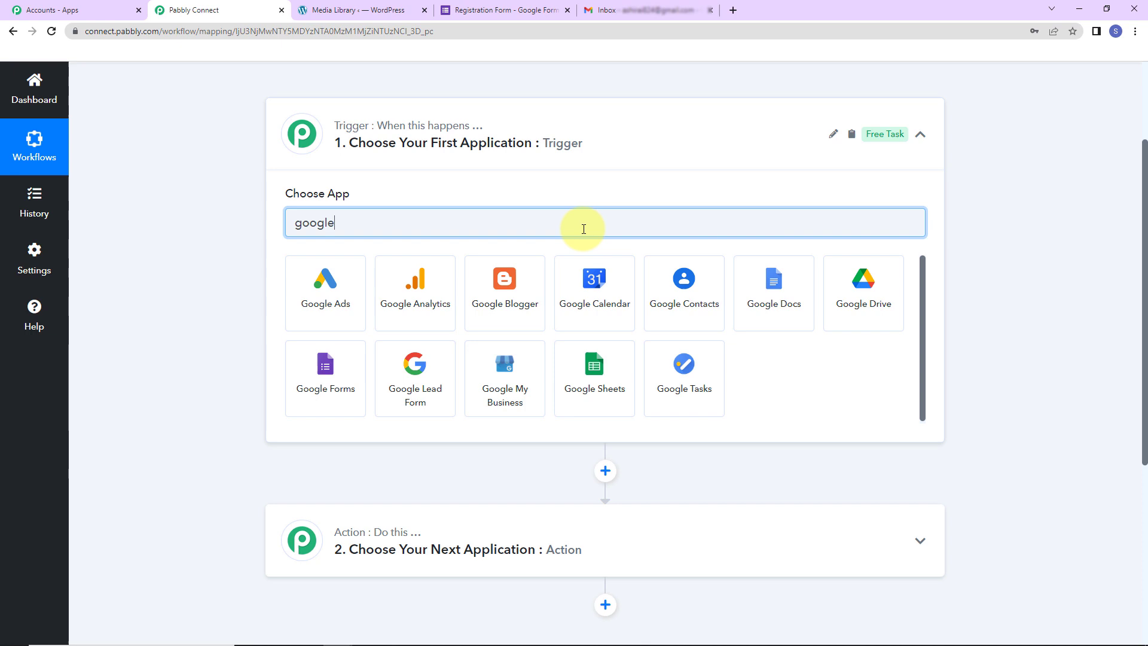
{"action": "left_click", "coordinate": [323, 362]}
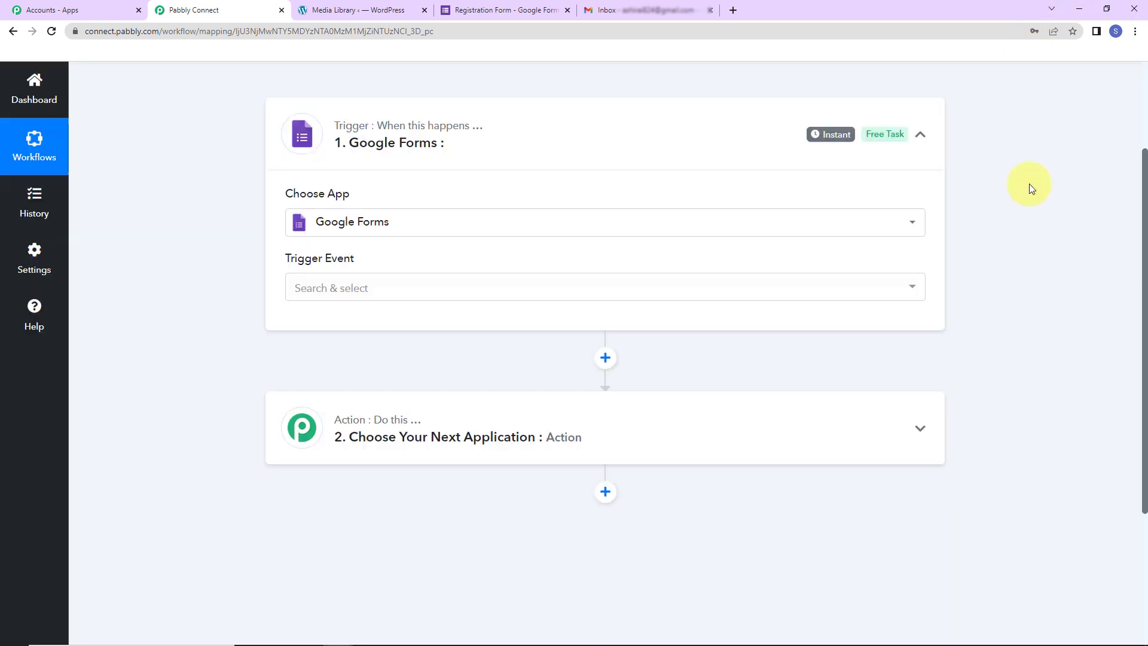
{"action": "left_click", "coordinate": [379, 299]}
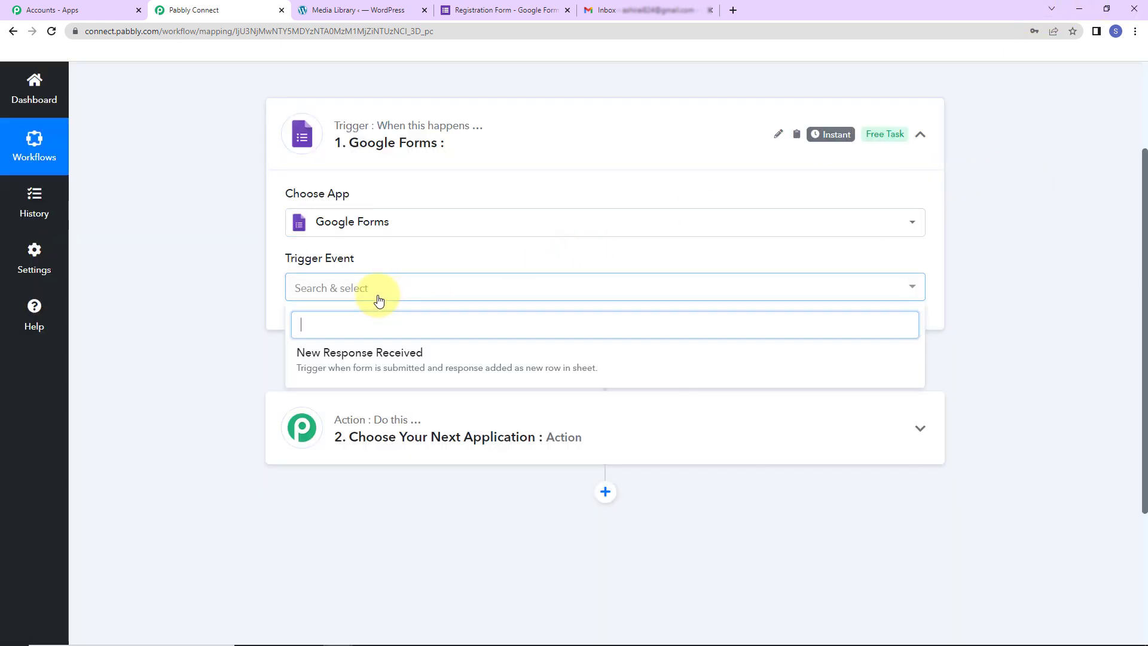
{"action": "left_click", "coordinate": [359, 354]}
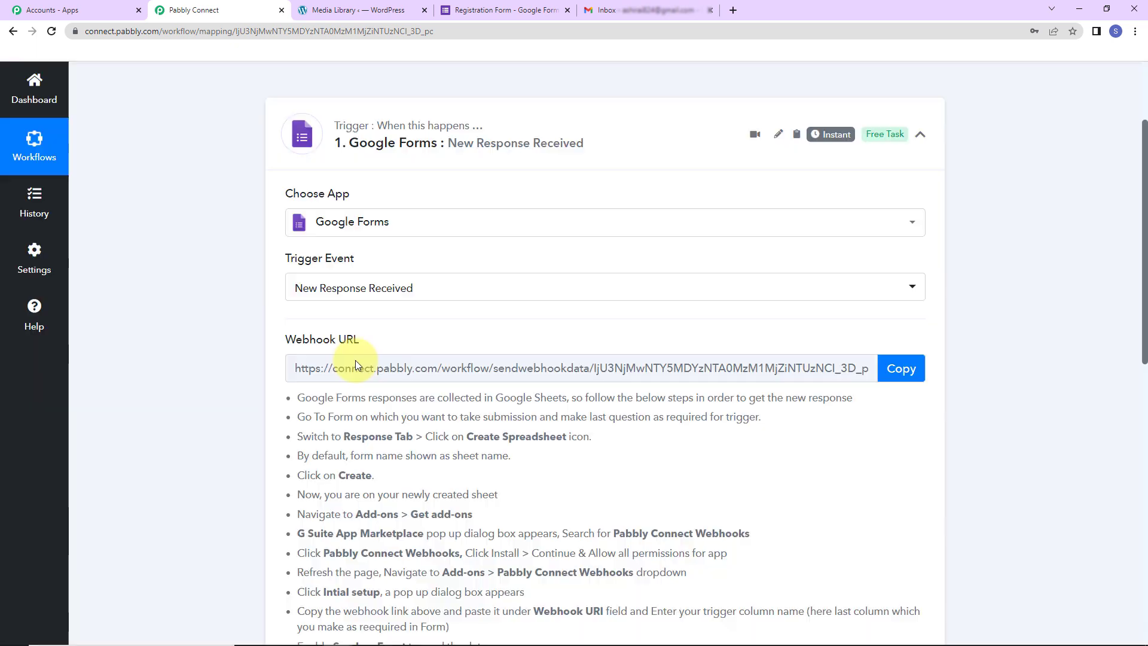
{"action": "left_click_drag", "start_coordinate": [281, 346], "coordinate": [377, 342]}
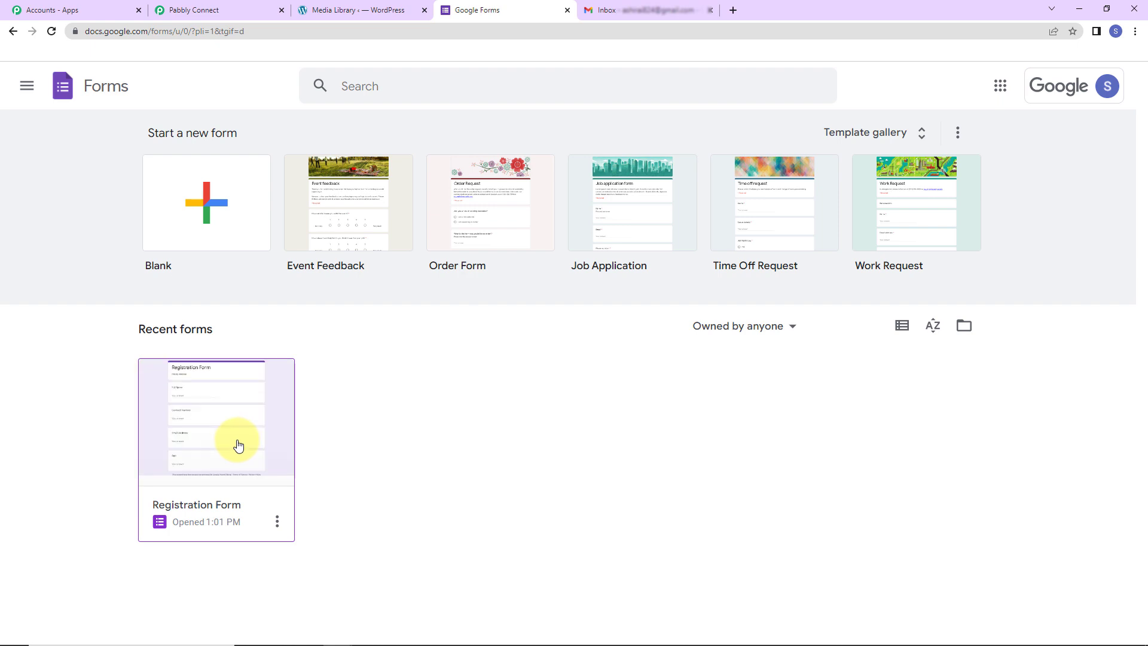
In Google Forms, open the Registration Form and send its responses to a new spreadsheet named "Registration Form (Responses)"
{"action": "left_click", "coordinate": [285, 431]}
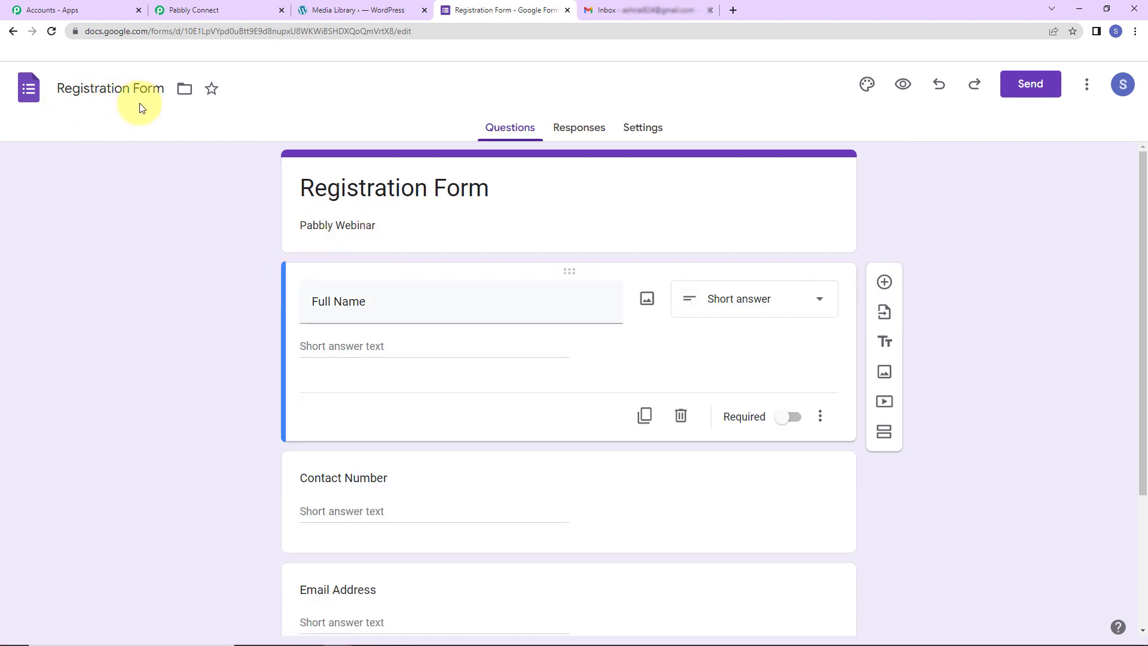
{"action": "scroll", "coordinate": [970, 285], "scroll_direction": "down", "scroll_amount": 2}
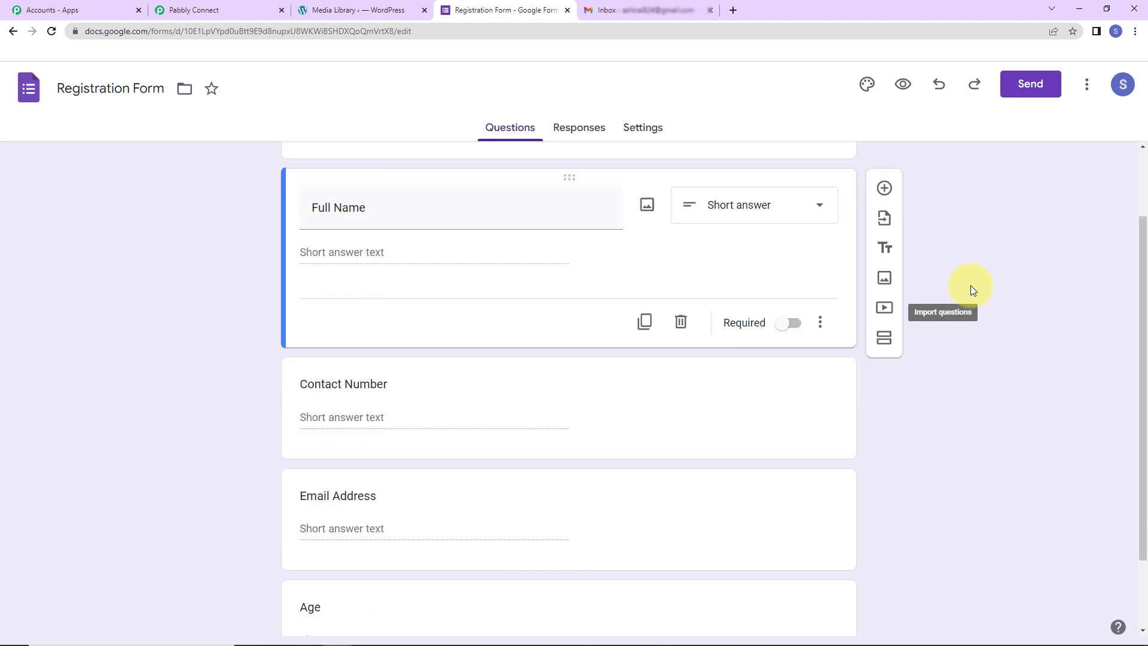
{"action": "scroll", "coordinate": [970, 287], "scroll_direction": "down", "scroll_amount": 1}
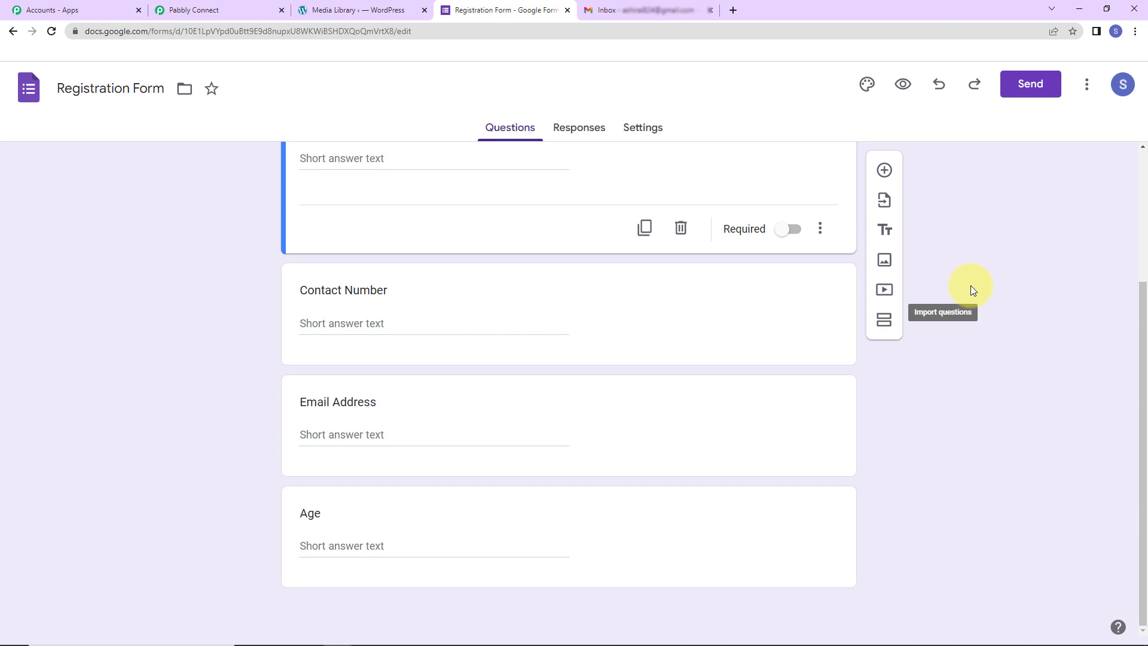
{"action": "left_click", "coordinate": [581, 134]}
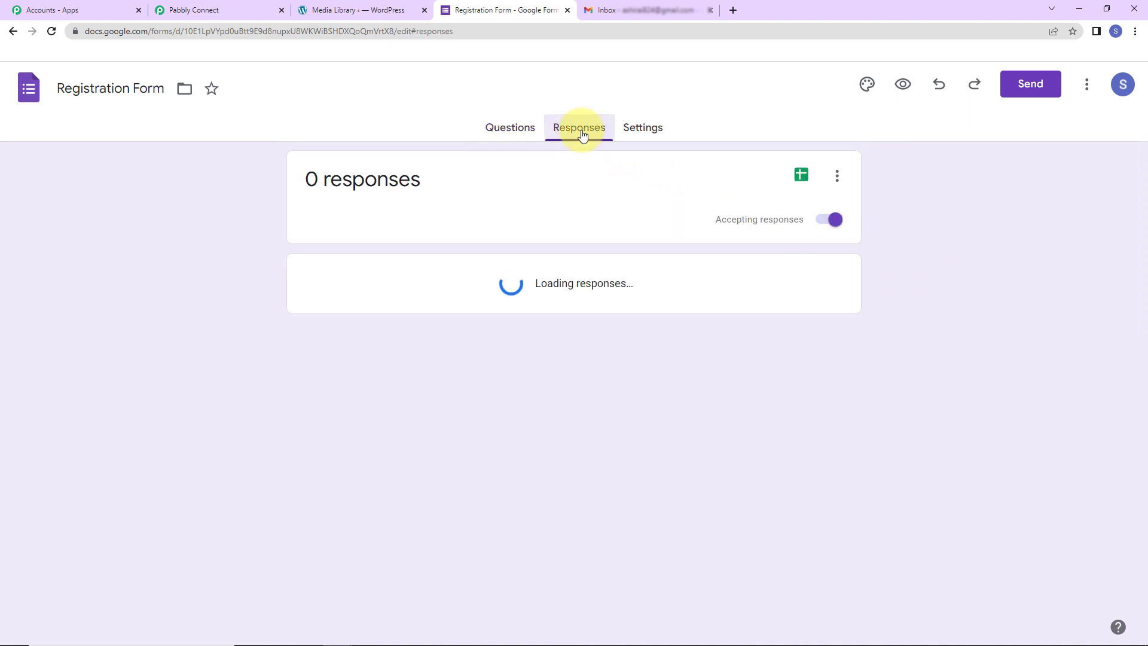
{"action": "left_click", "coordinate": [838, 180]}
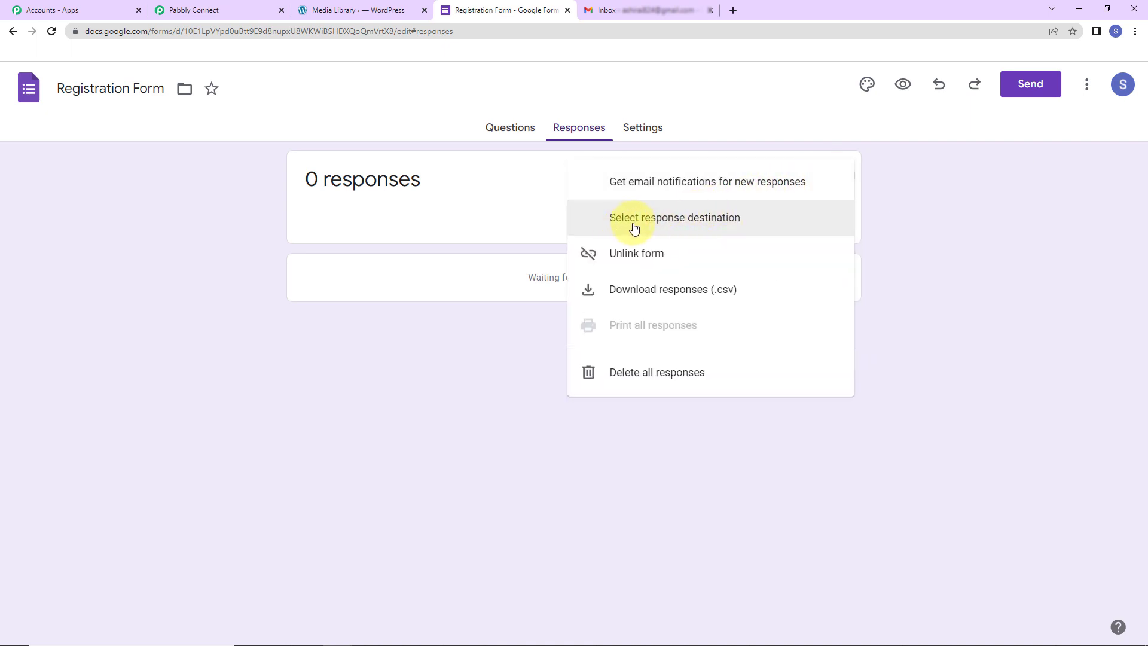
{"action": "left_click", "coordinate": [749, 220]}
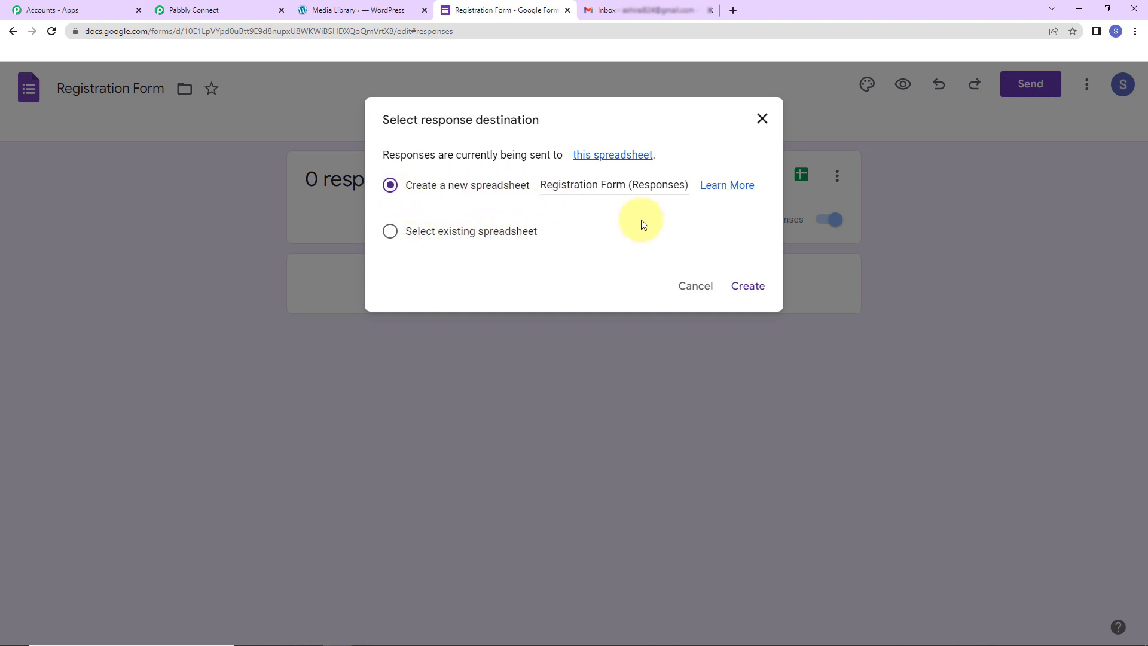
{"action": "left_click", "coordinate": [745, 287]}
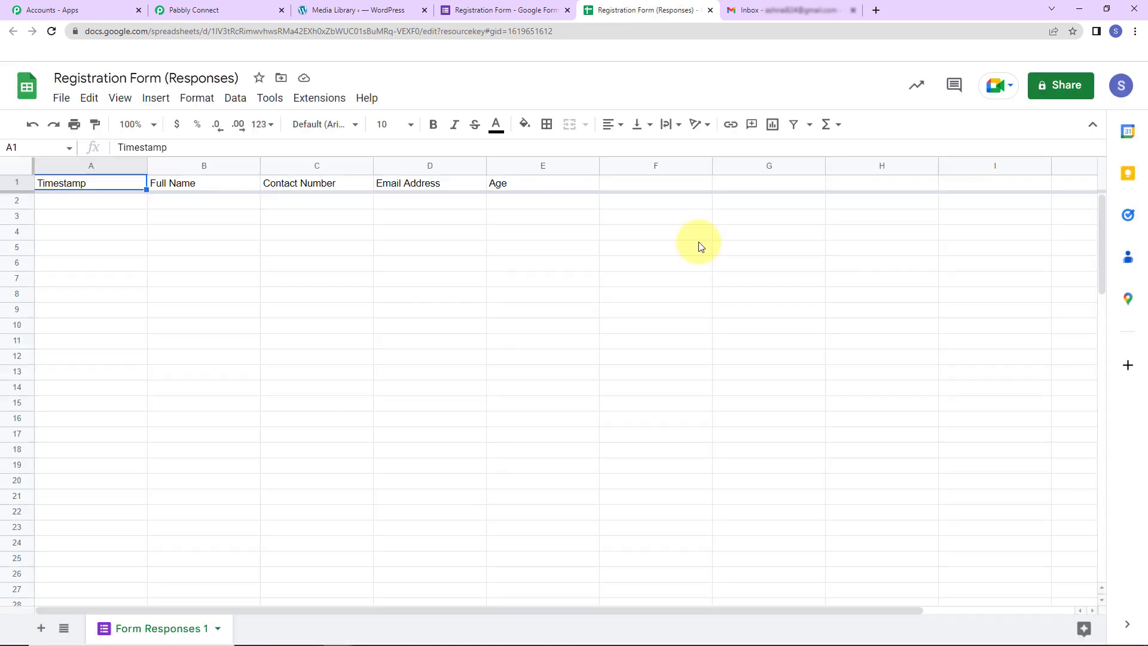
Format the header cells A1:E1 of the response sheet with font size 12, bold text and a light blue fill
{"action": "left_click_drag", "start_coordinate": [124, 182], "coordinate": [511, 189]}
{"action": "left_click", "coordinate": [412, 125]}
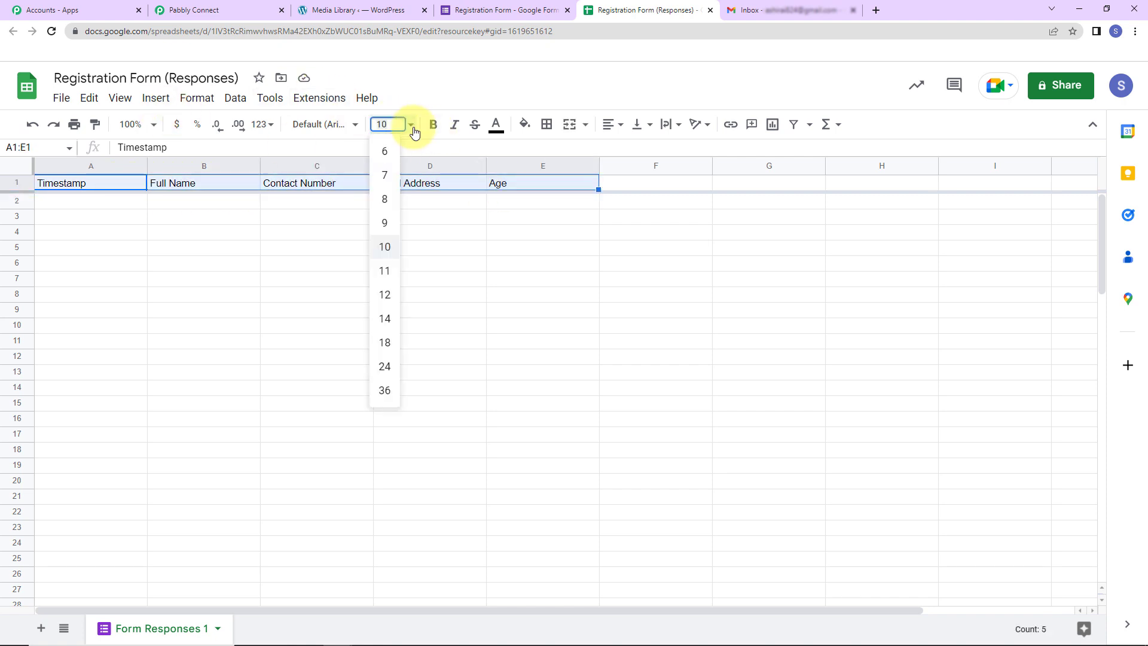
{"action": "left_click", "coordinate": [395, 293]}
{"action": "left_click", "coordinate": [434, 124]}
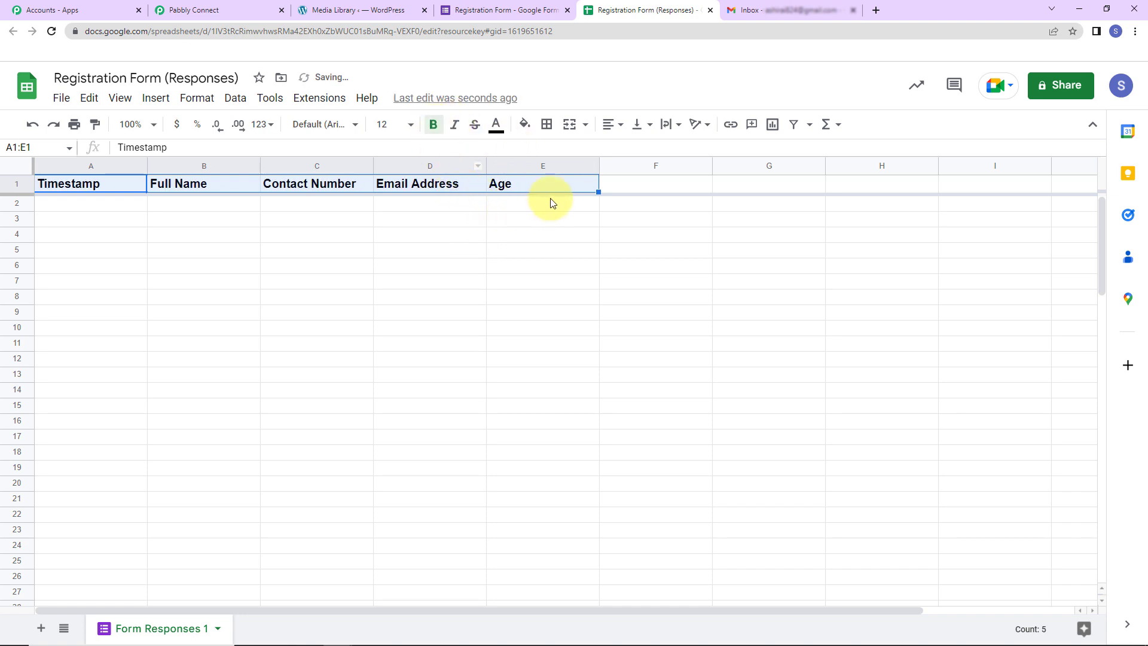
{"action": "left_click", "coordinate": [525, 124]}
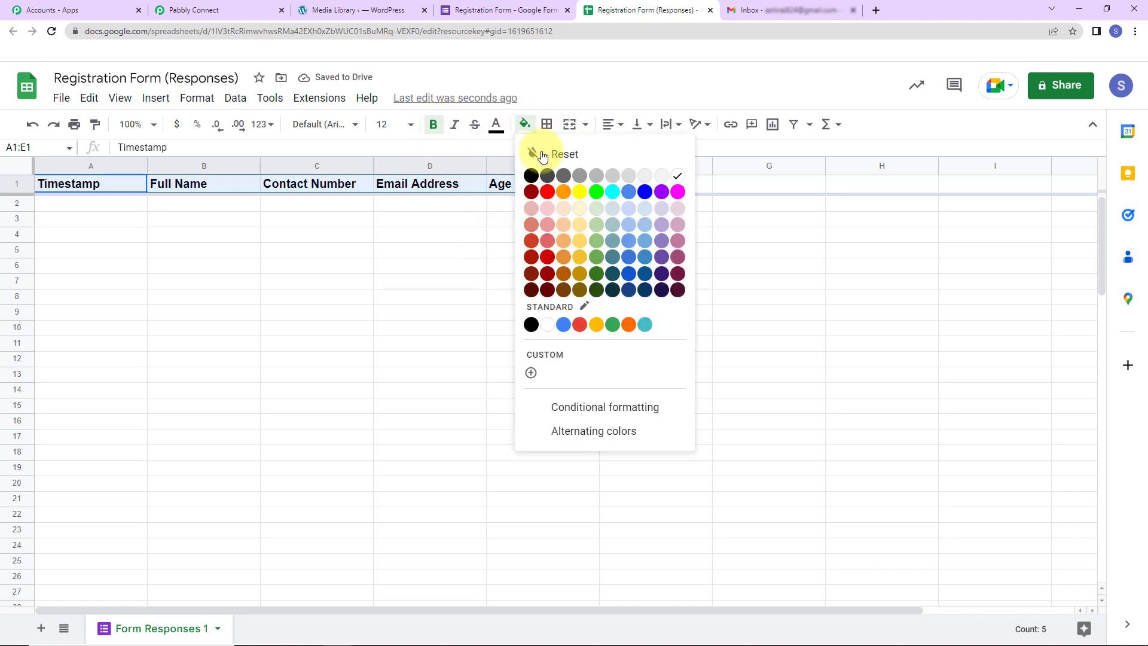
{"action": "left_click", "coordinate": [628, 226]}
{"action": "left_click", "coordinate": [715, 299]}
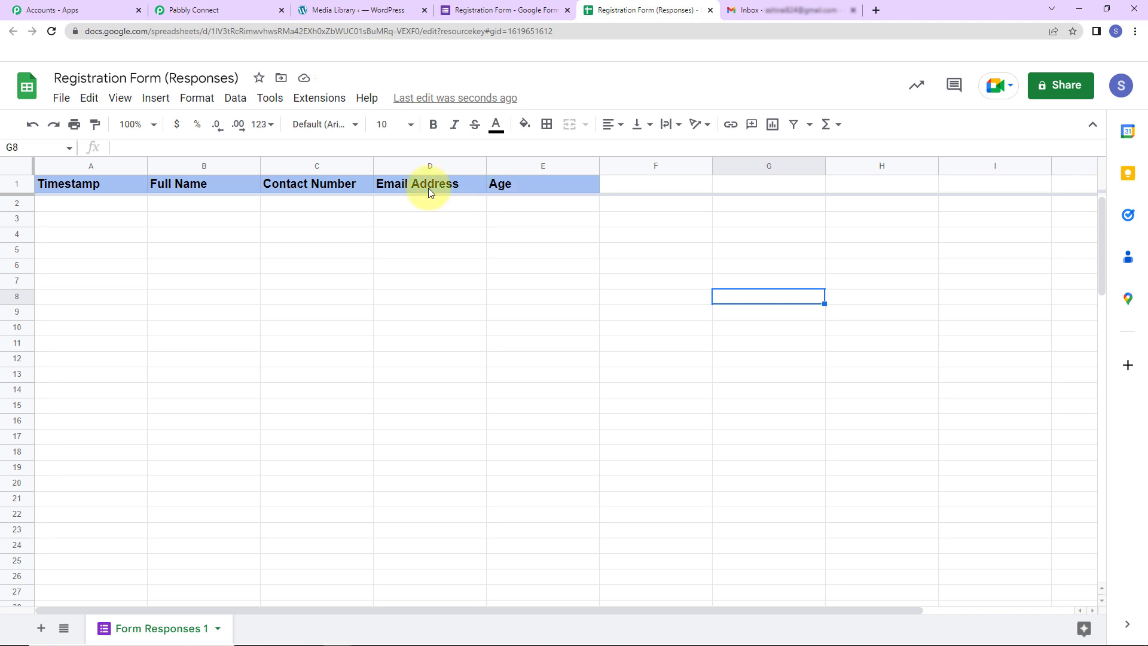
{"action": "left_click", "coordinate": [119, 186]}
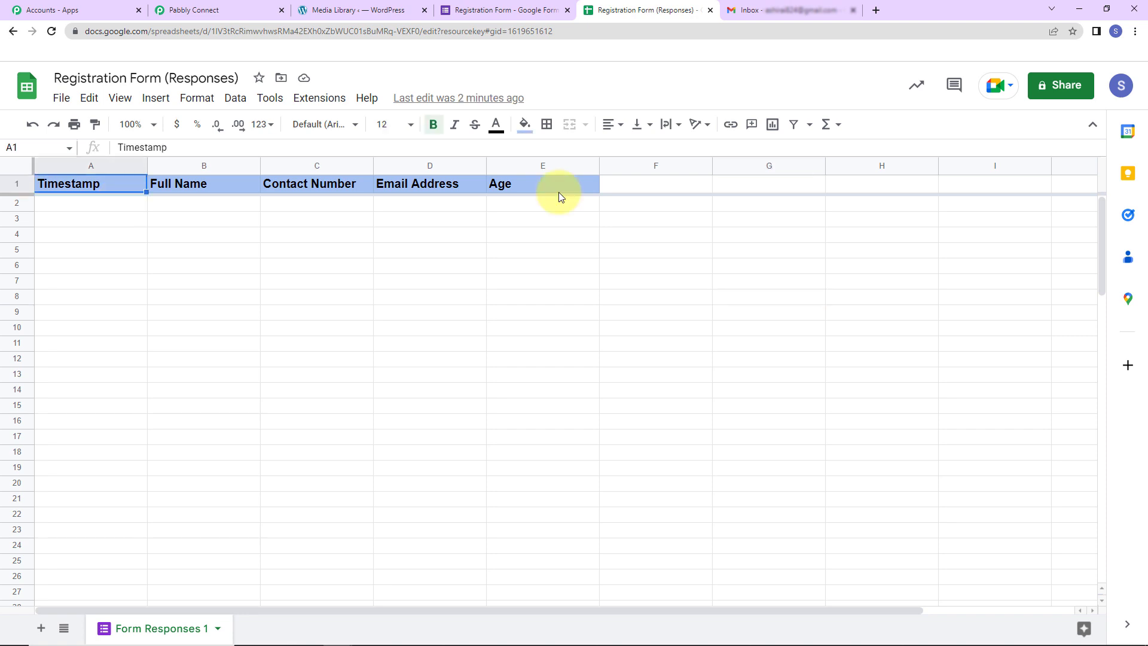
Preview the Registration Form and submit a test response with a sample full name, contact number, email address and age 30
{"action": "left_click", "coordinate": [516, 12]}
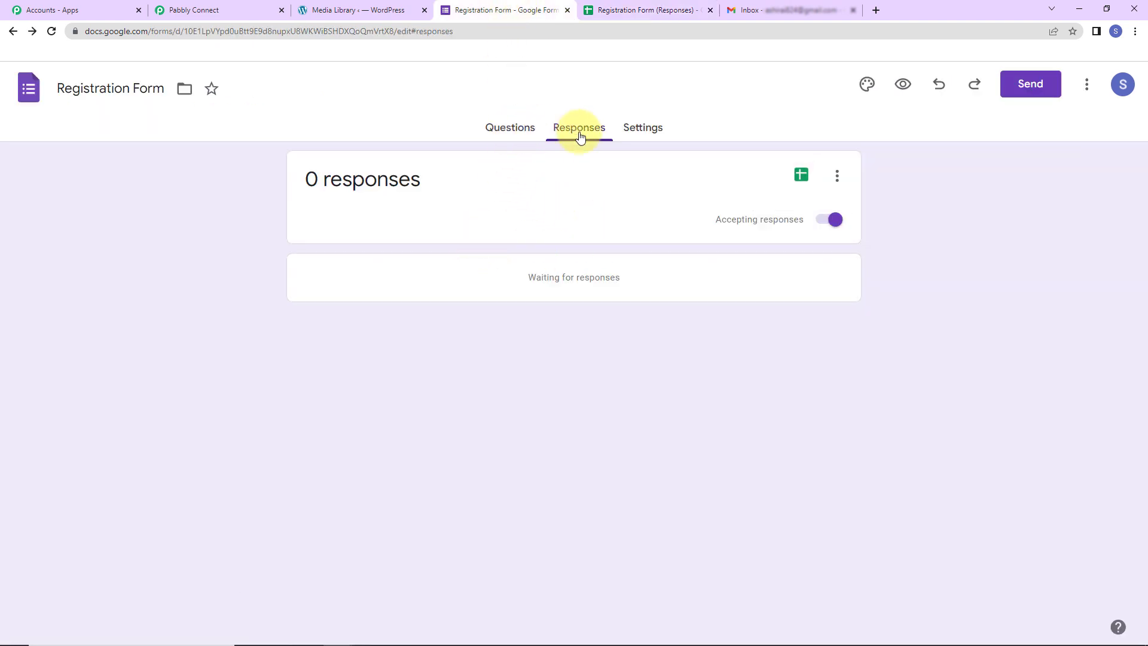
{"action": "left_click", "coordinate": [903, 84]}
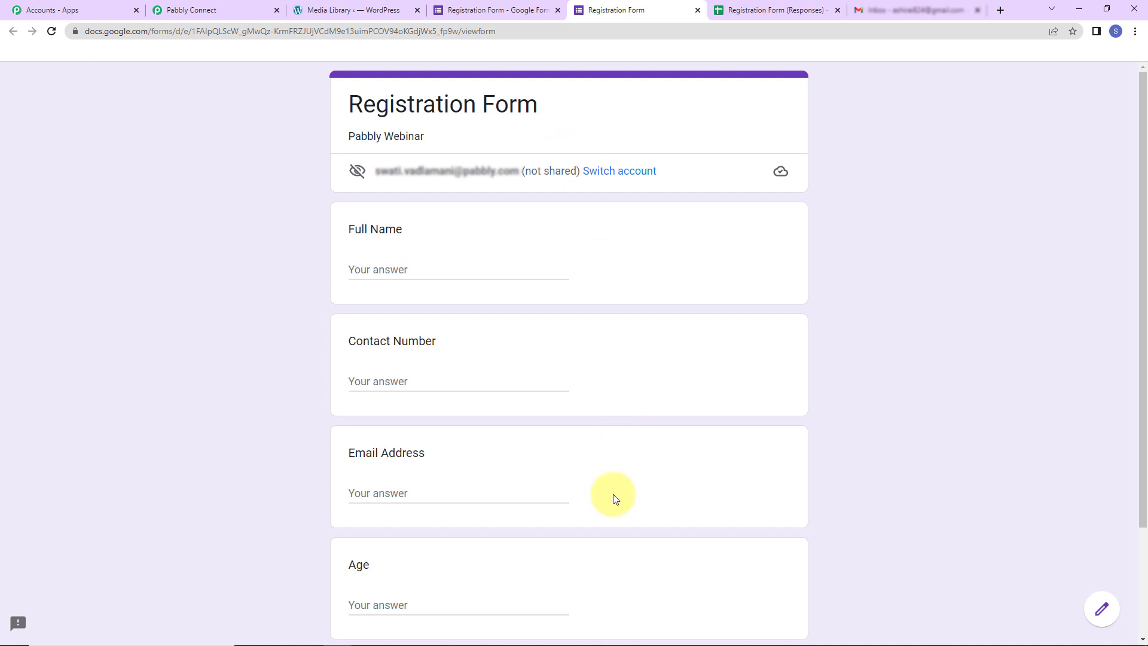
{"action": "left_click", "coordinate": [393, 267]}
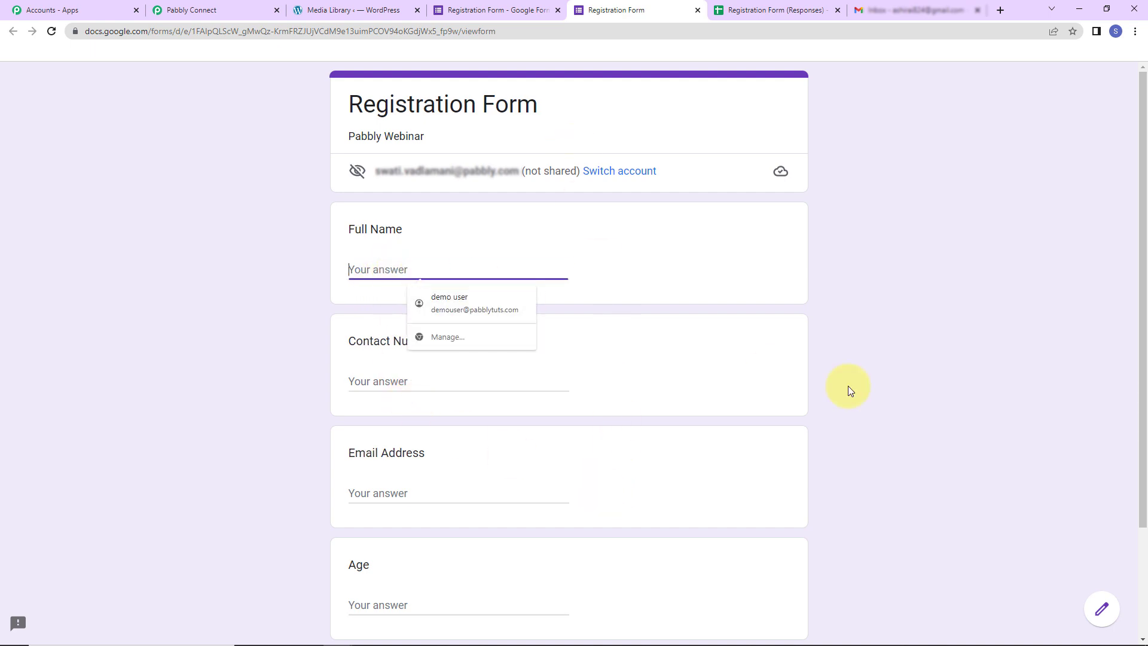
{"action": "type", "text": "Demo User"}
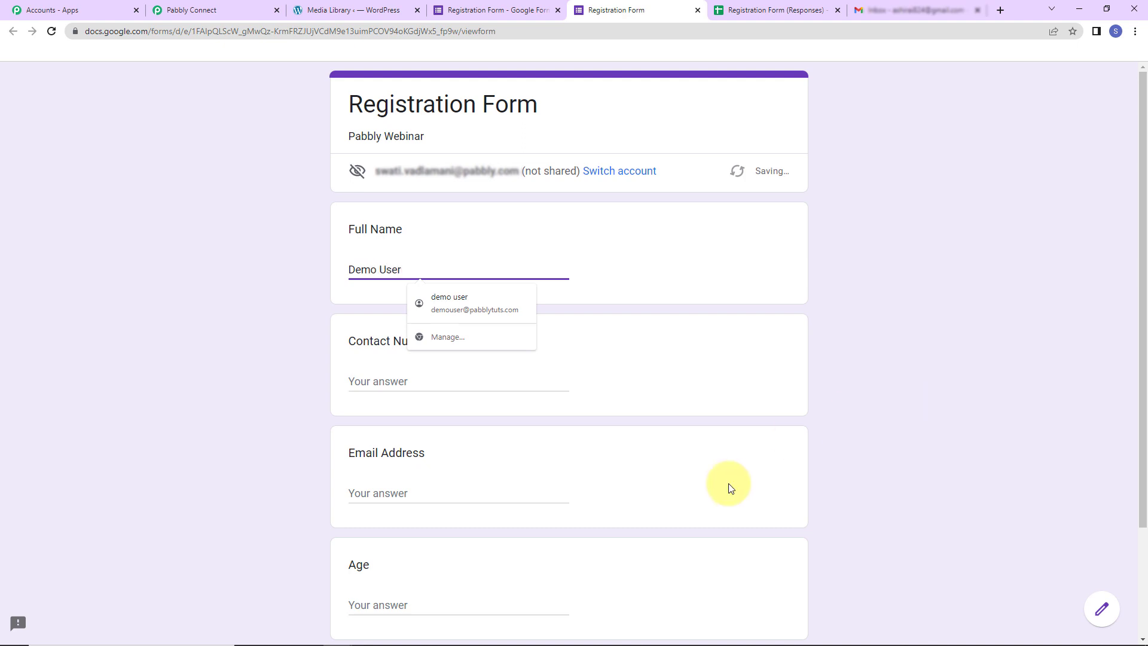
{"action": "left_click", "coordinate": [479, 384]}
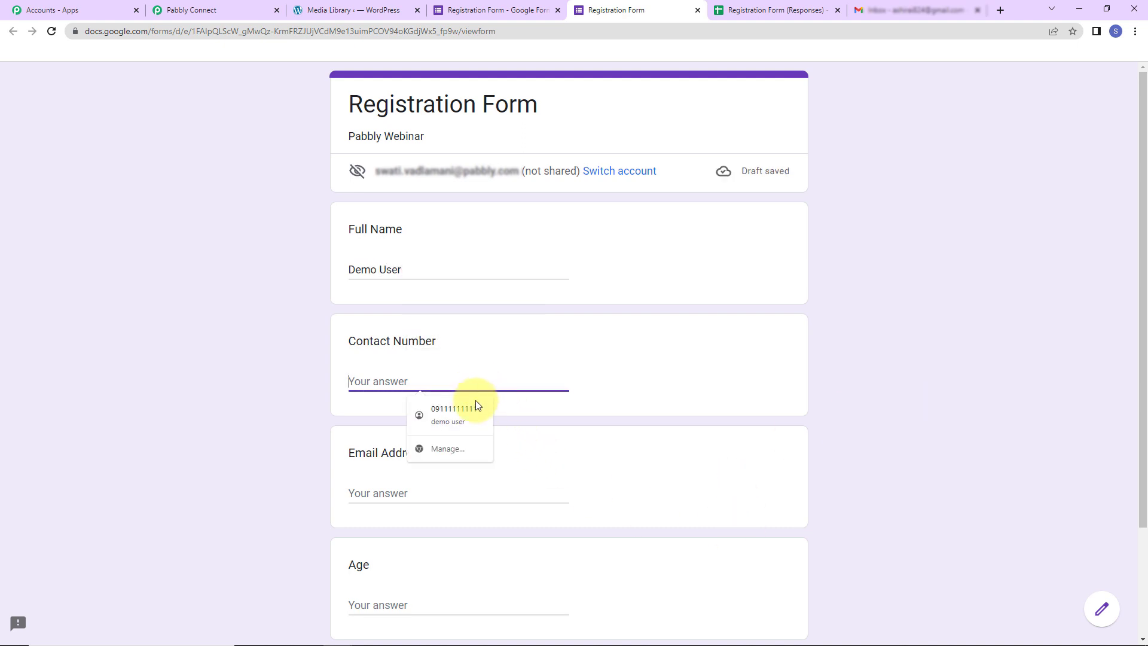
{"action": "left_click", "coordinate": [474, 407]}
{"action": "scroll", "coordinate": [533, 466], "scroll_direction": "down", "scroll_amount": 3}
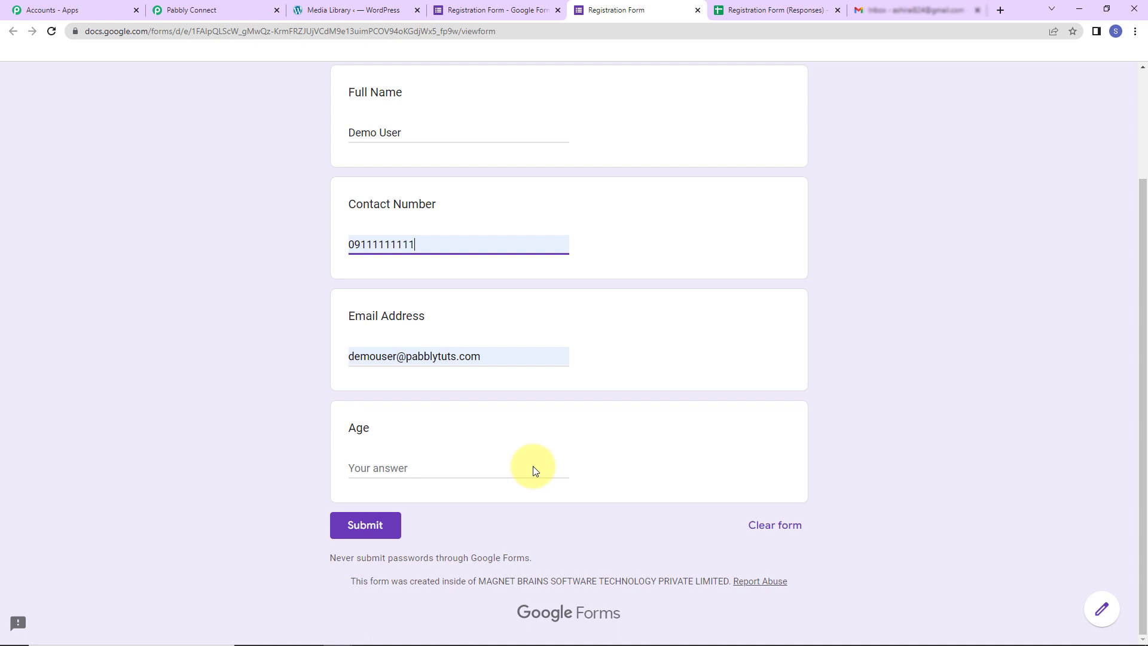
{"action": "left_click", "coordinate": [461, 467]}
{"action": "type", "text": "30"}
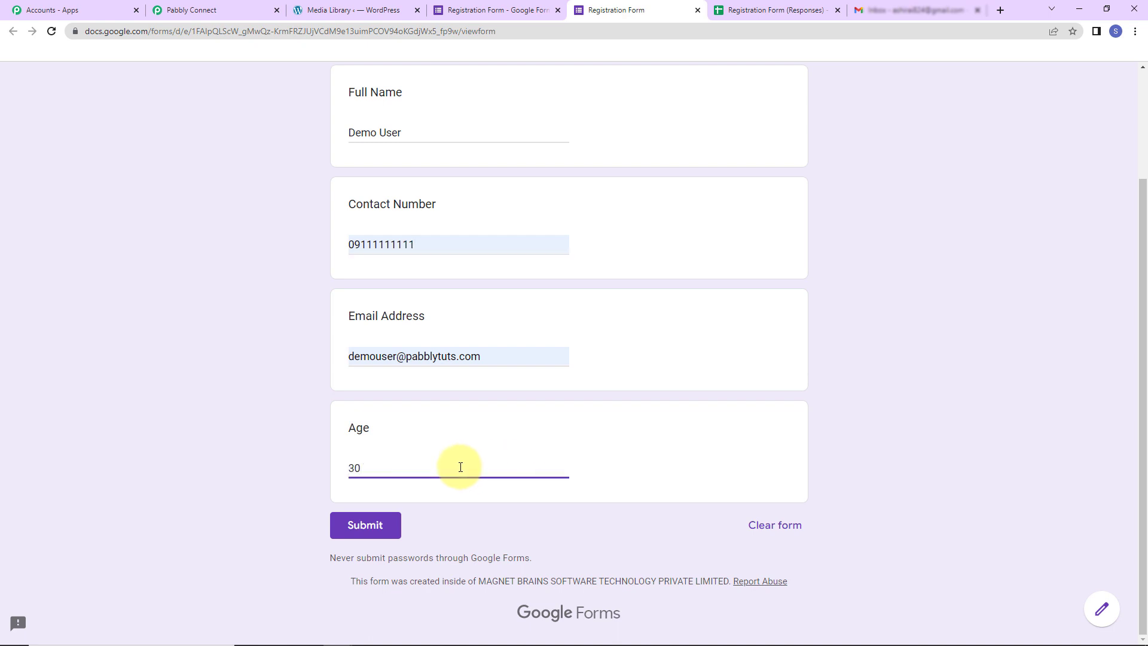
{"action": "left_click", "coordinate": [378, 522]}
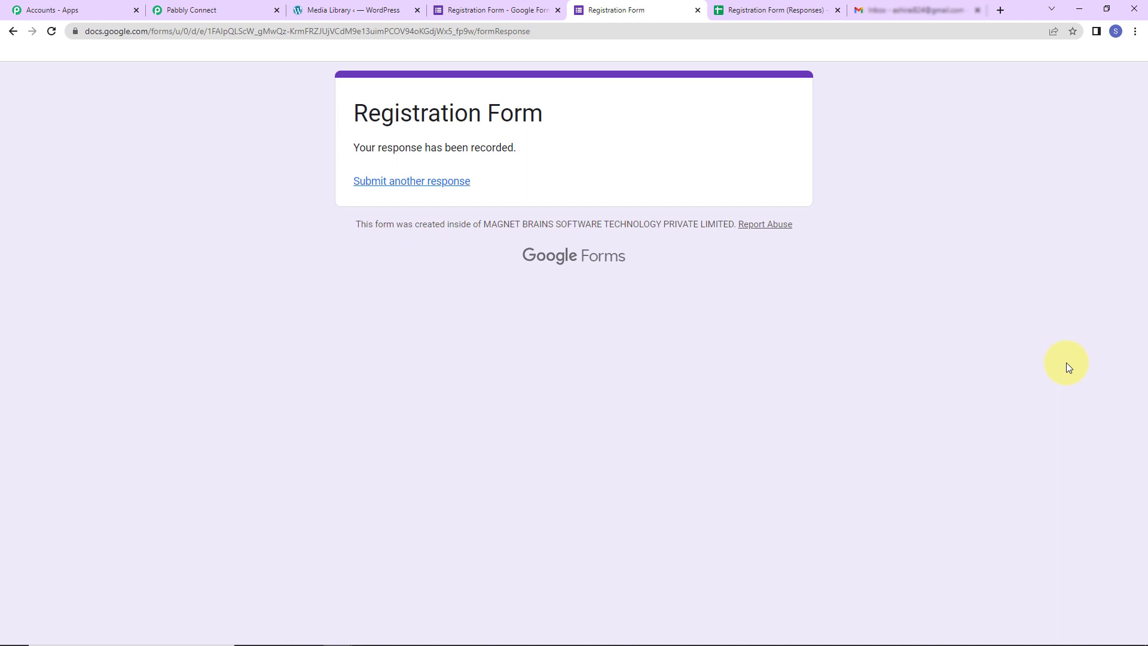
In the Registration Form (Responses) spreadsheet, fit the Email Address column to its contents and open the add-on marketplace
{"action": "left_click", "coordinate": [791, 20]}
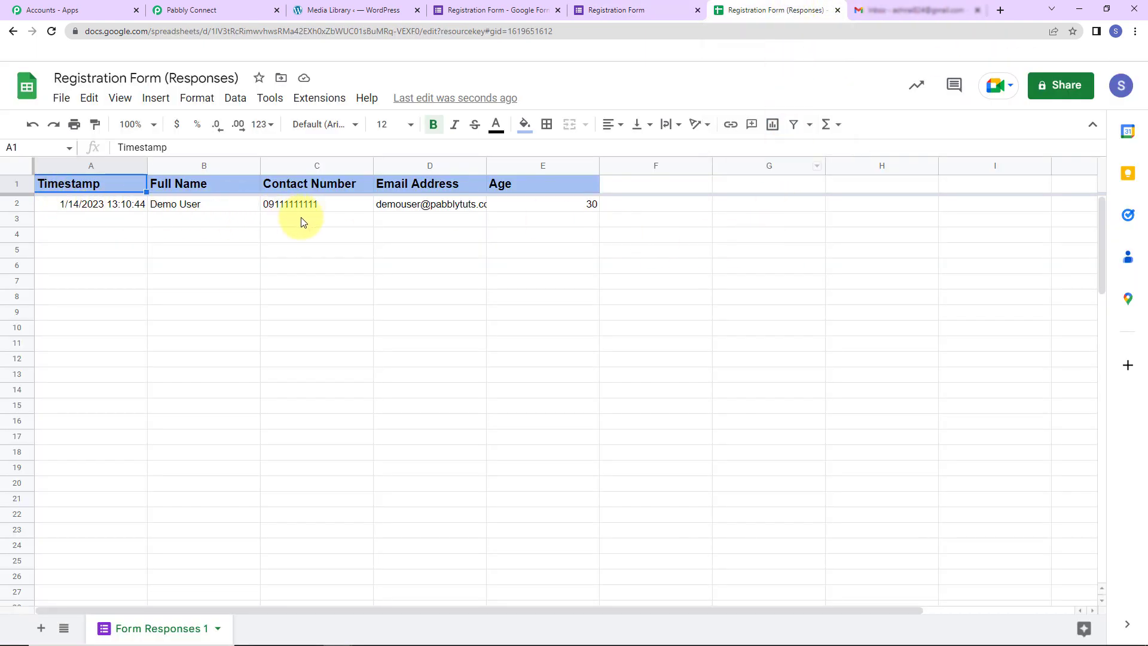
{"action": "double_click", "coordinate": [486, 166]}
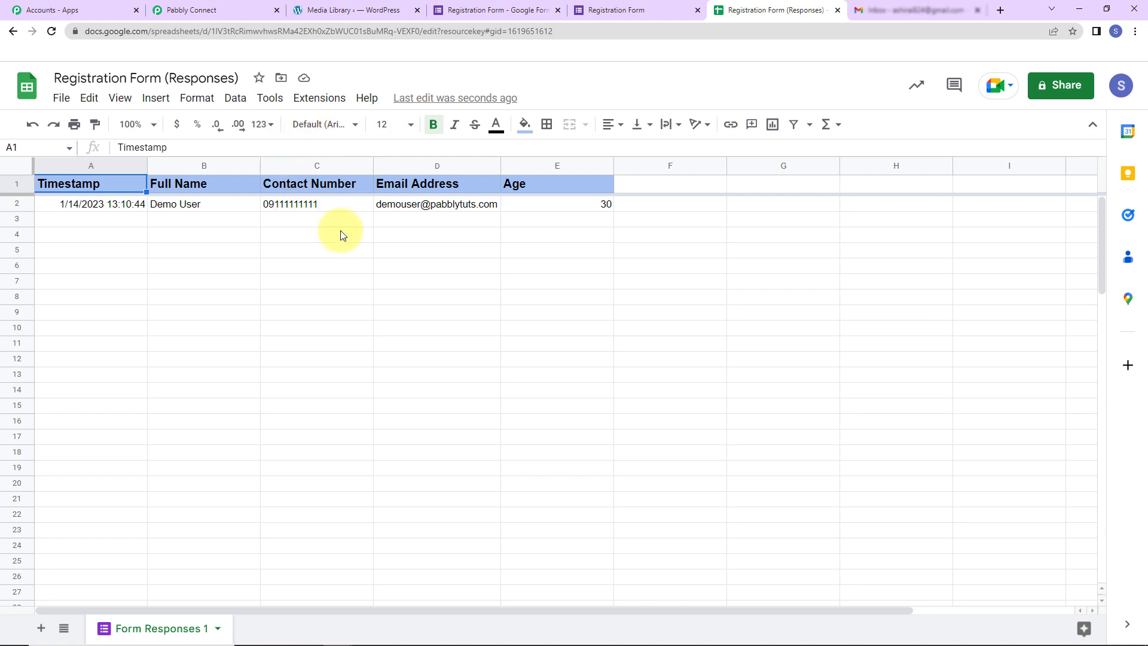
{"action": "left_click", "coordinate": [326, 101]}
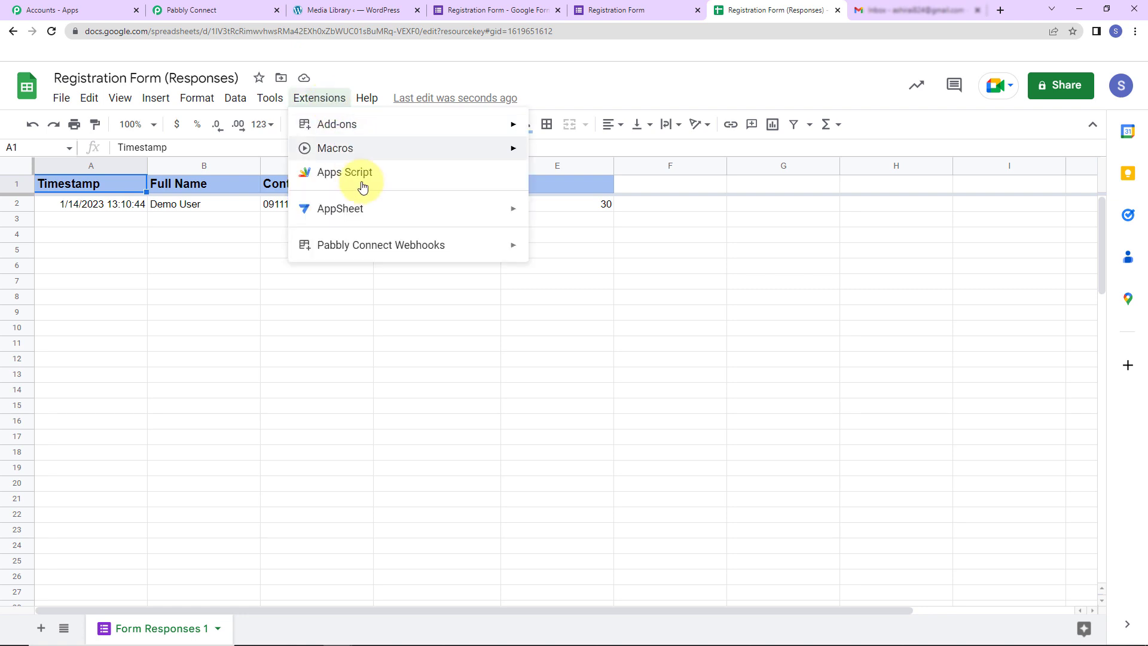
{"action": "mouse_move", "coordinate": [354, 241]}
{"action": "mouse_move", "coordinate": [359, 125]}
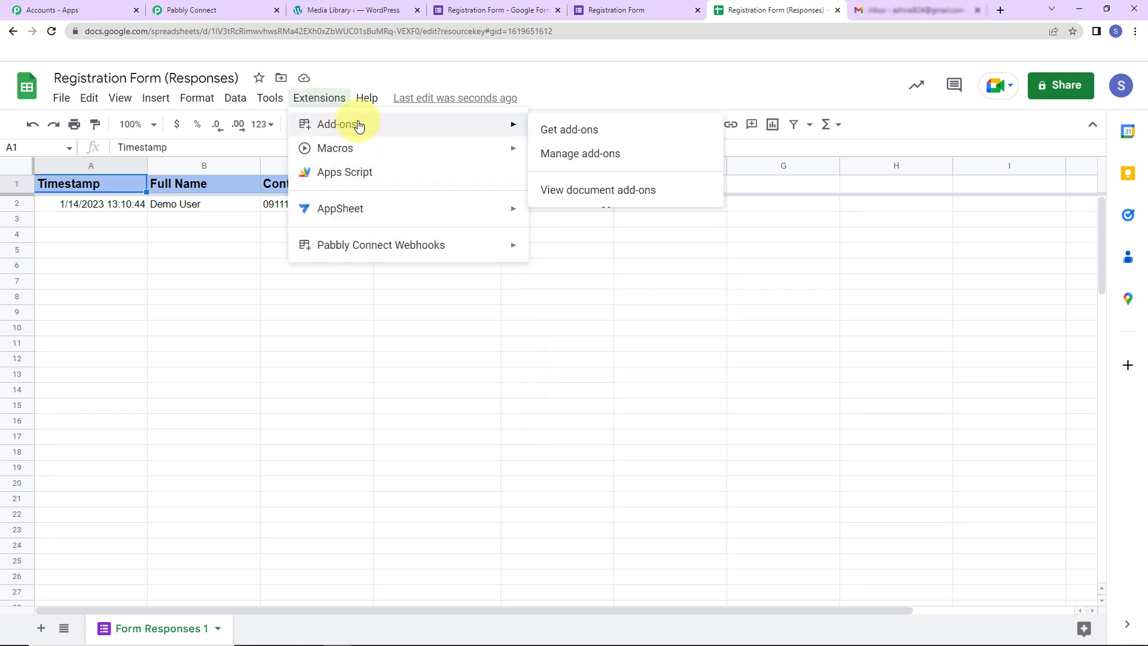
{"action": "left_click", "coordinate": [556, 127]}
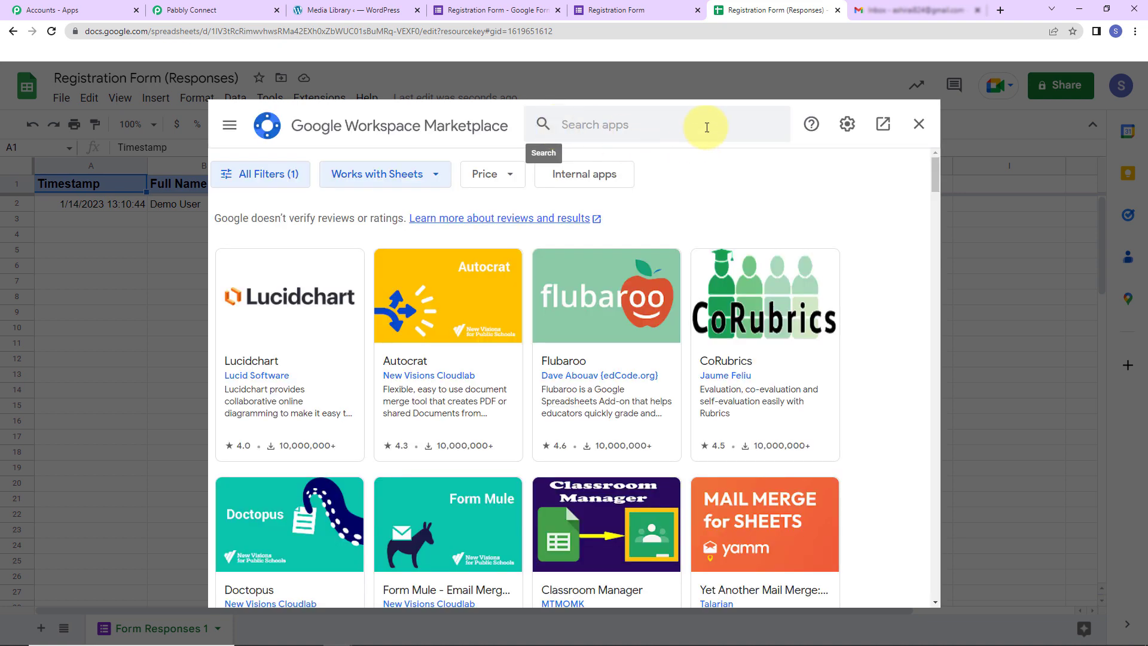
Search the marketplace for the Pabbly Connect Webhooks add-on, close the marketplace and reload the response spreadsheet
{"action": "left_click", "coordinate": [742, 117]}
{"action": "type", "text": "Pabbly"}
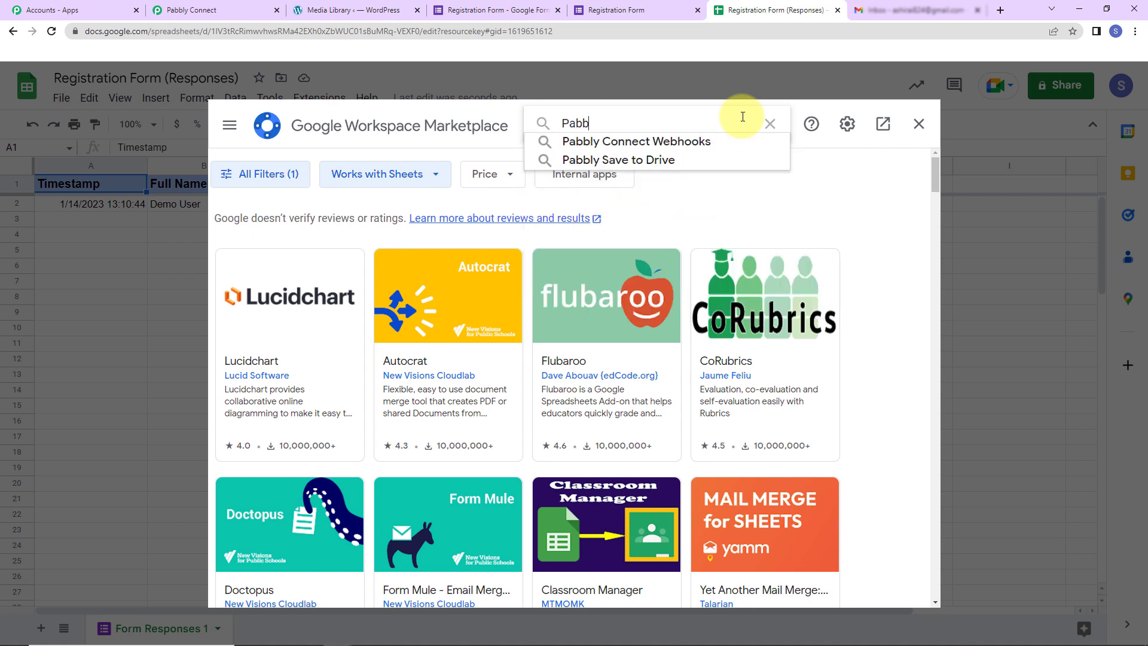
{"action": "left_click", "coordinate": [725, 143]}
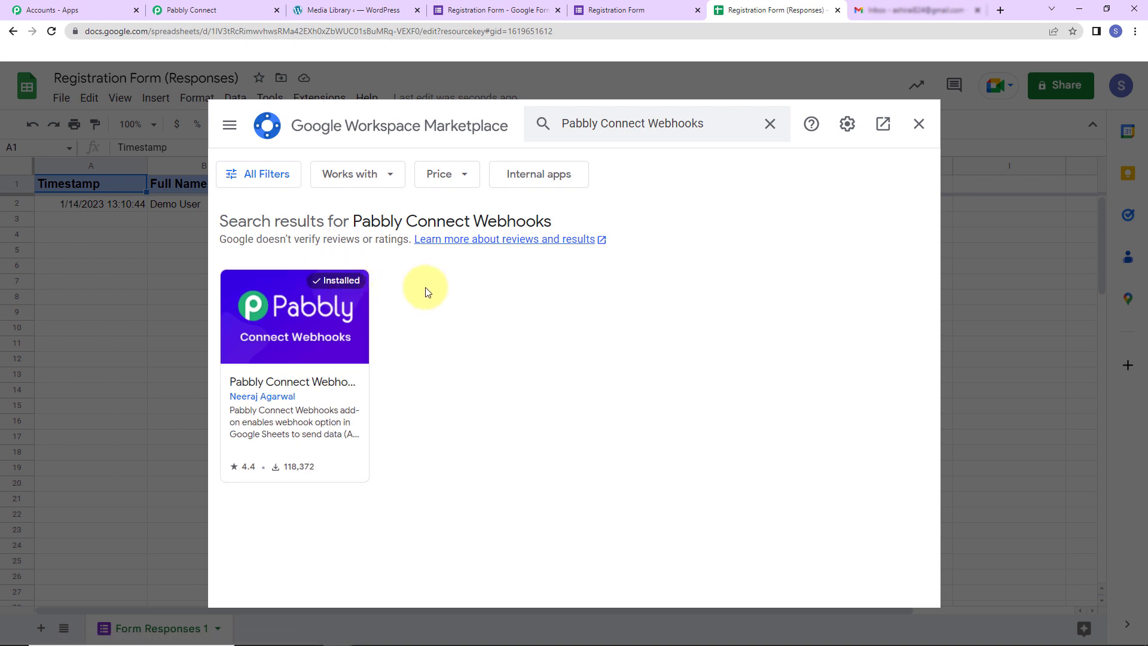
{"action": "left_click", "coordinate": [922, 125]}
{"action": "left_click", "coordinate": [51, 31]}
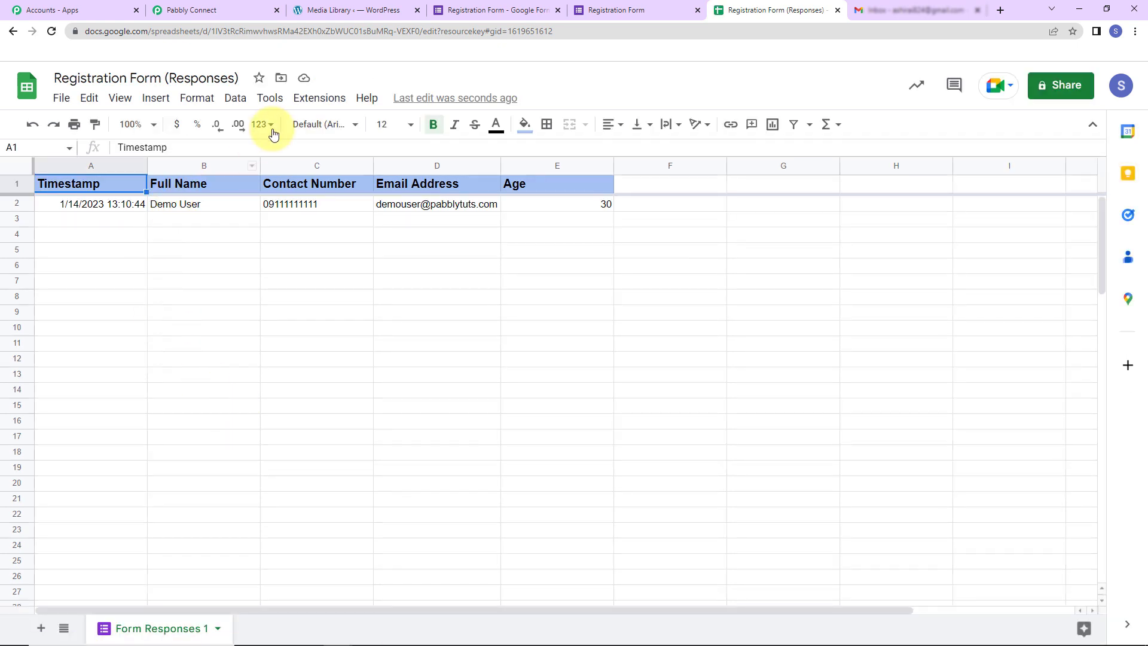
Open the Pabbly Connect Webhooks initial setup and enter the webhook URL copied from the workflow's Google Forms trigger in Pabbly Connect
{"action": "left_click", "coordinate": [308, 99]}
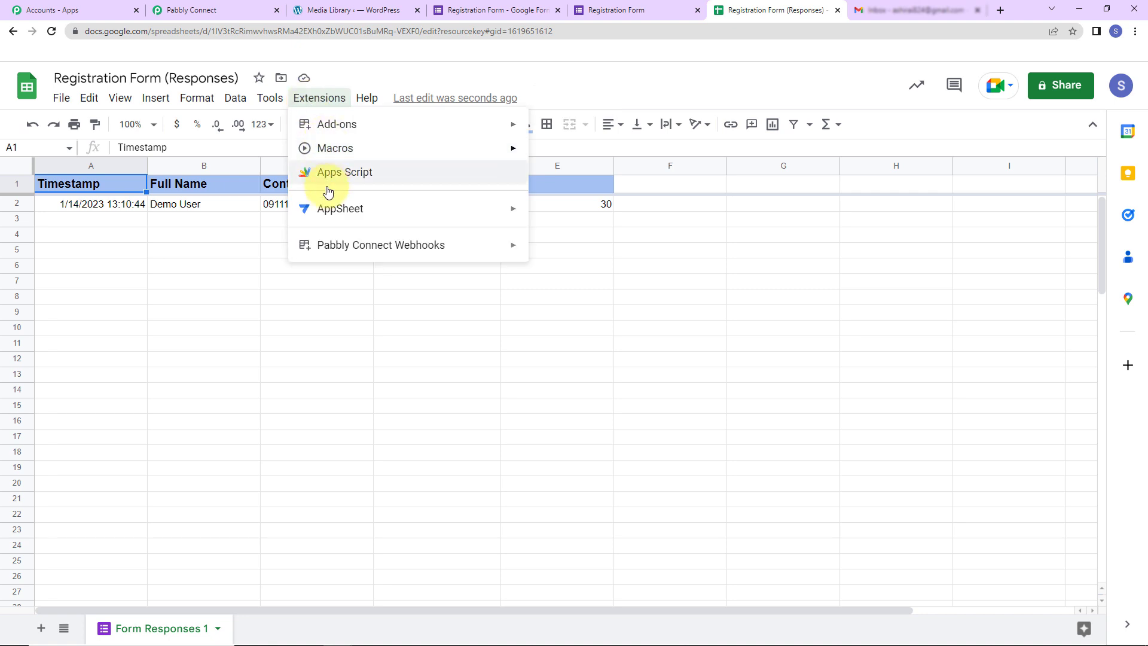
{"action": "mouse_move", "coordinate": [443, 257]}
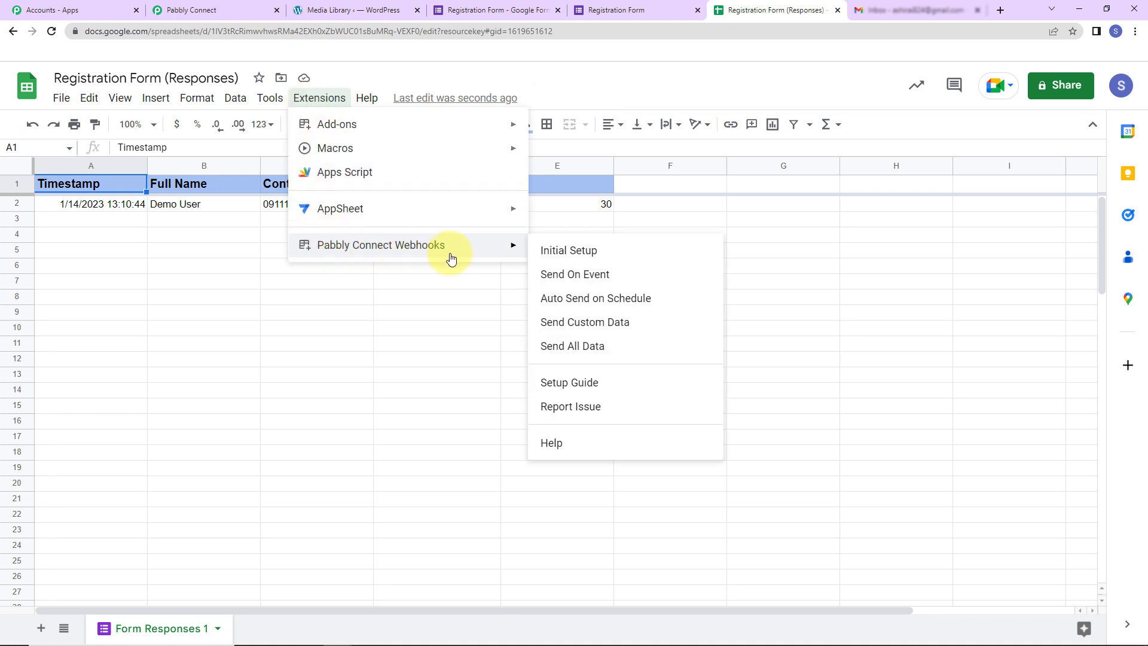
{"action": "left_click", "coordinate": [571, 251]}
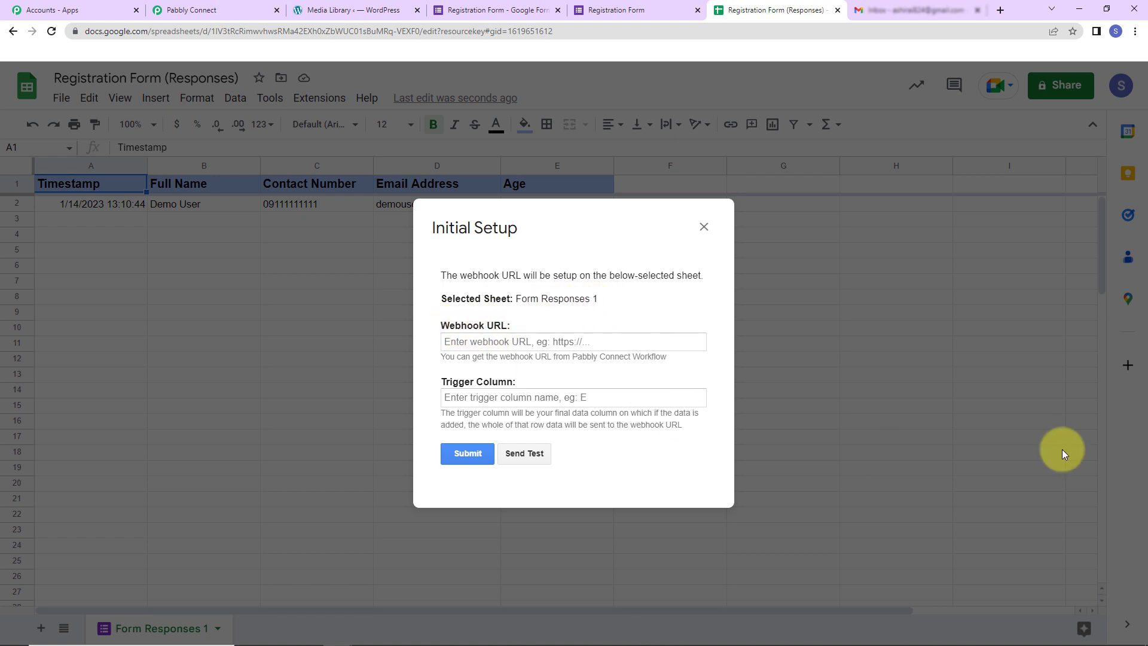
{"action": "left_click", "coordinate": [231, 15]}
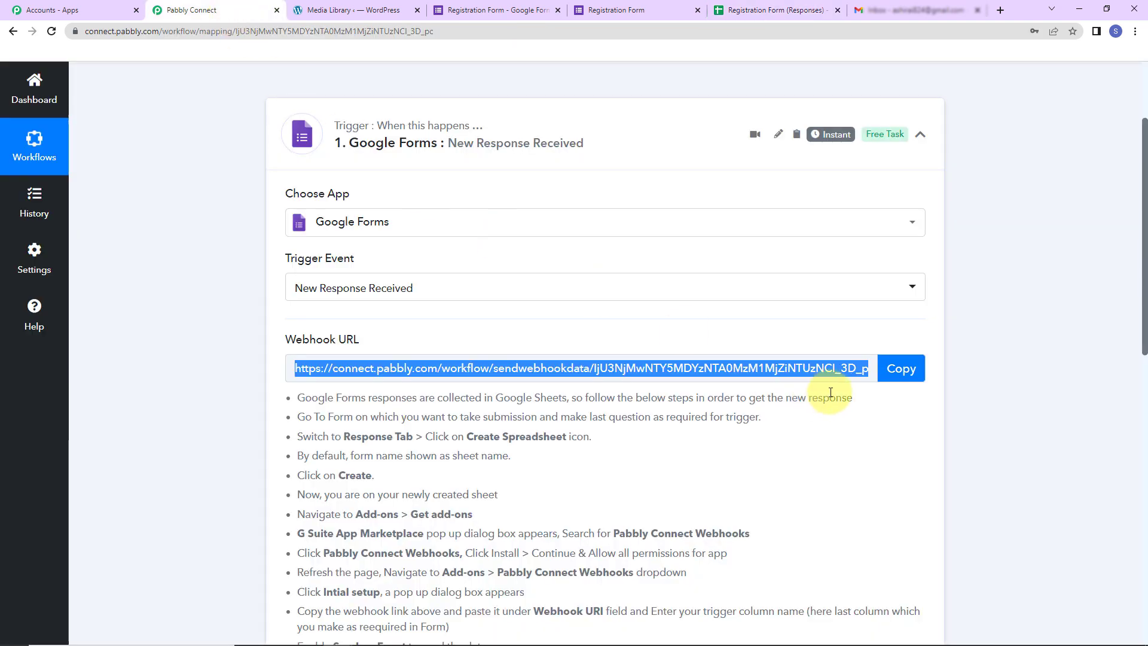
{"action": "left_click", "coordinate": [895, 368]}
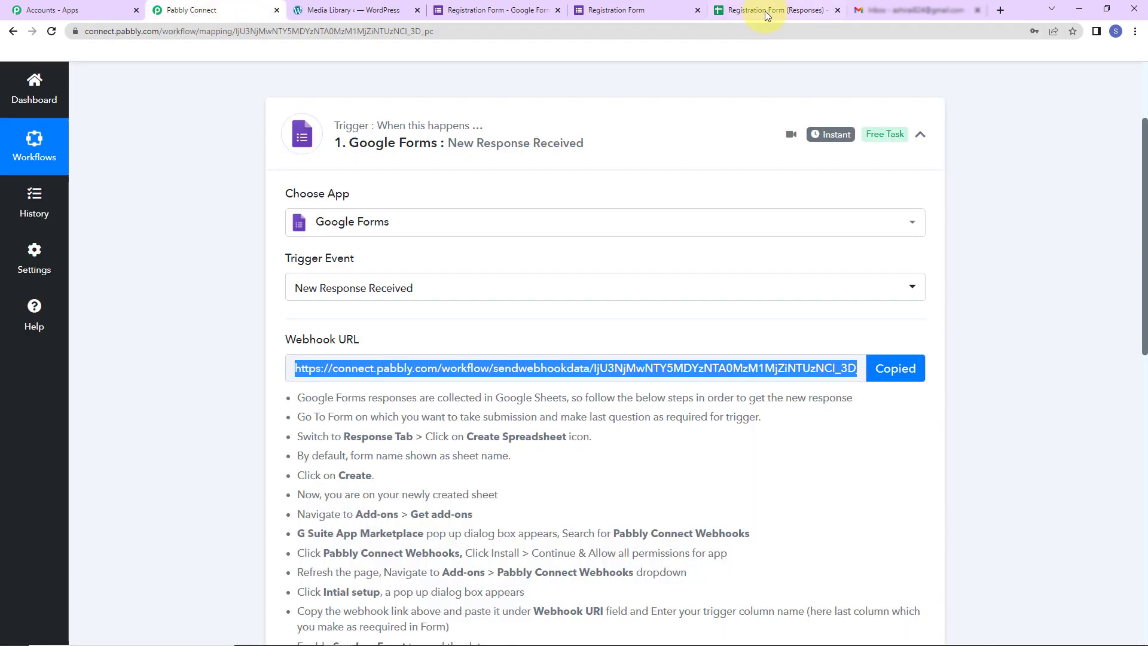
{"action": "left_click", "coordinate": [772, 10]}
{"action": "left_click", "coordinate": [538, 345]}
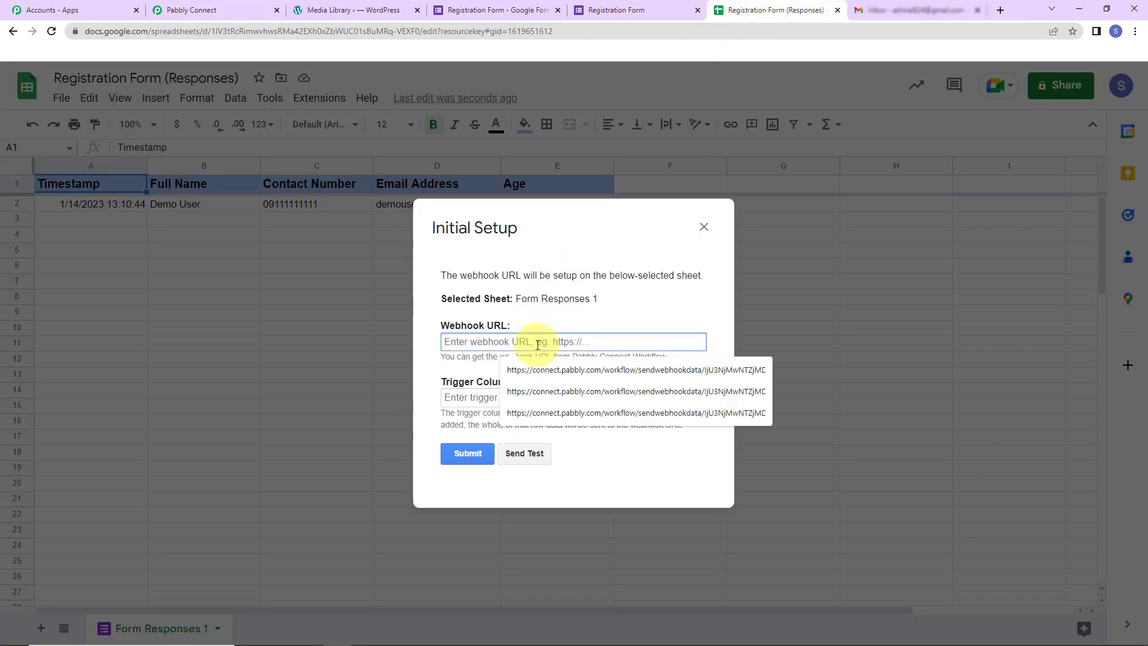
{"action": "key", "text": "ctrl+v"}
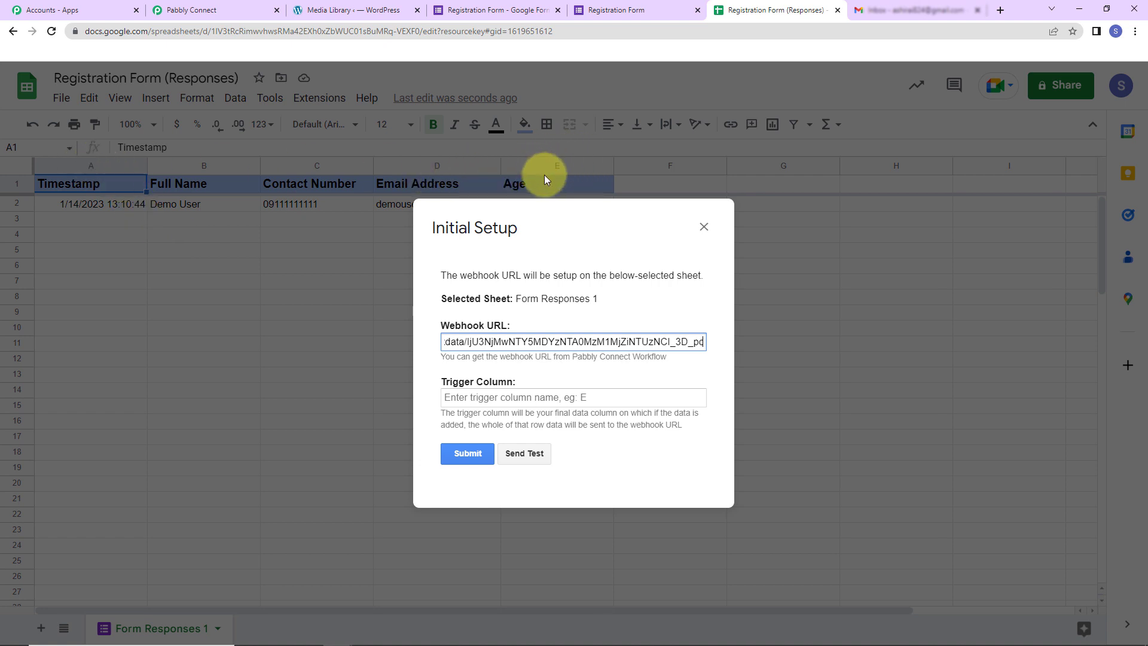
Set the trigger column to E, send the test data and submit the initial setup
{"action": "left_click", "coordinate": [524, 398]}
{"action": "type", "text": "E"}
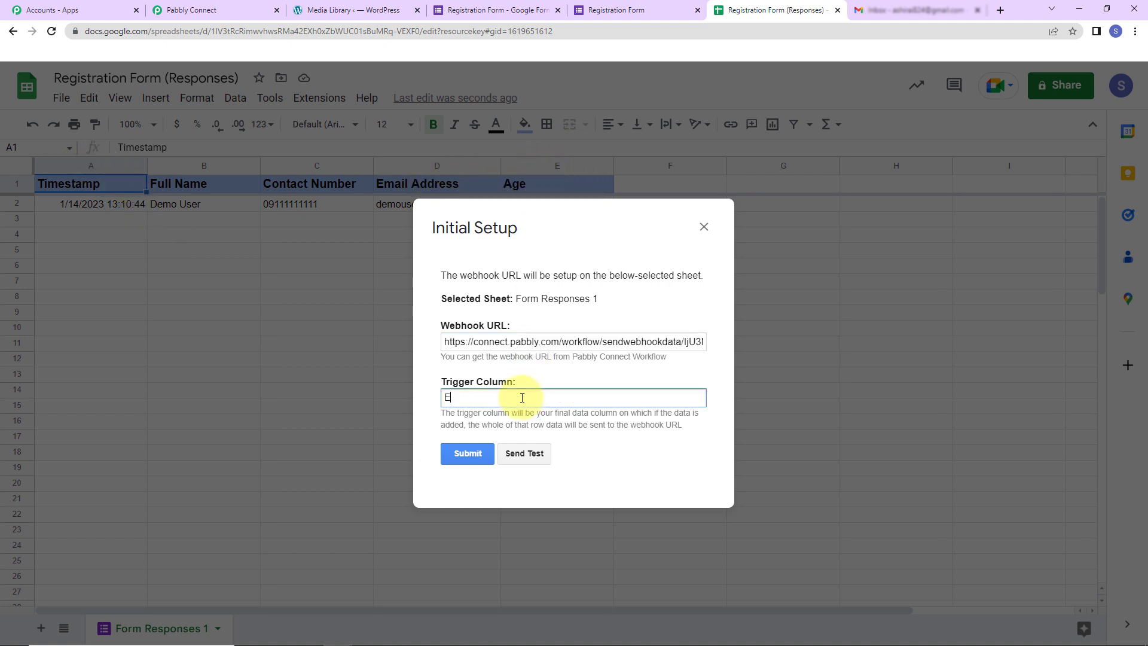
{"action": "left_click", "coordinate": [524, 453]}
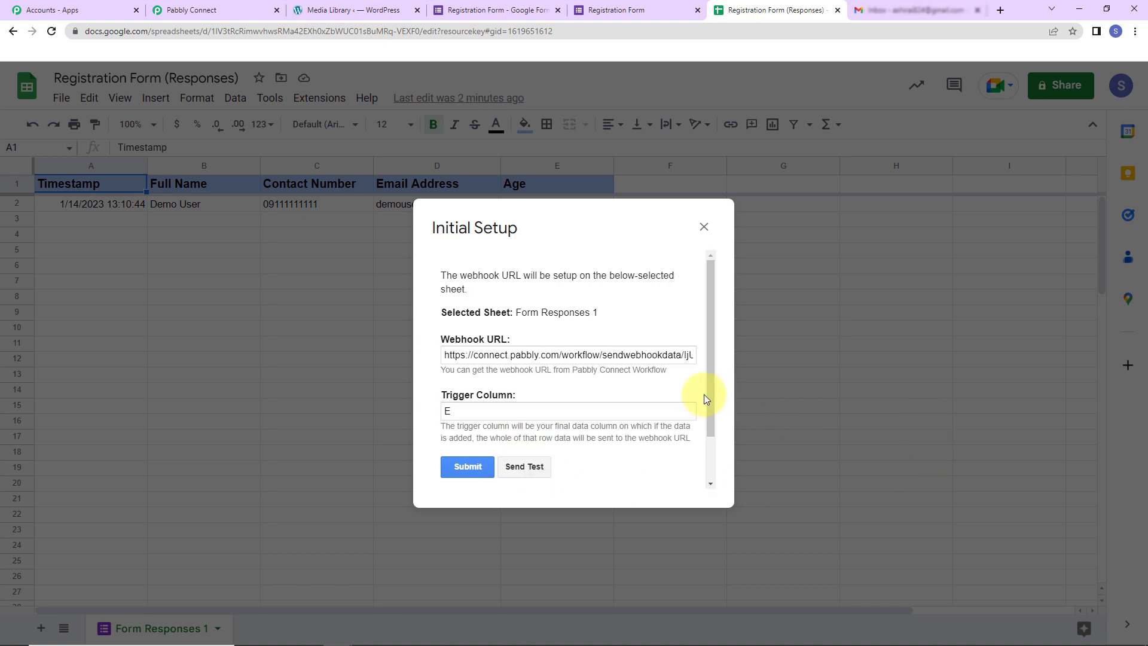
{"action": "scroll", "coordinate": [653, 384], "scroll_direction": "down", "scroll_amount": 2}
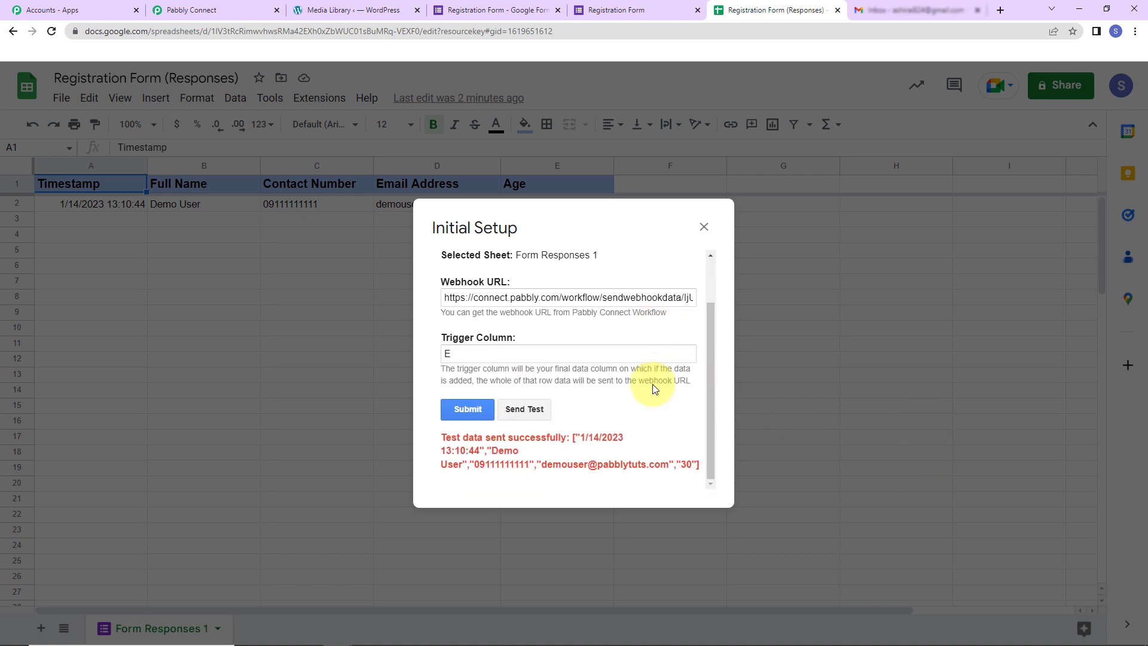
{"action": "left_click", "coordinate": [467, 409]}
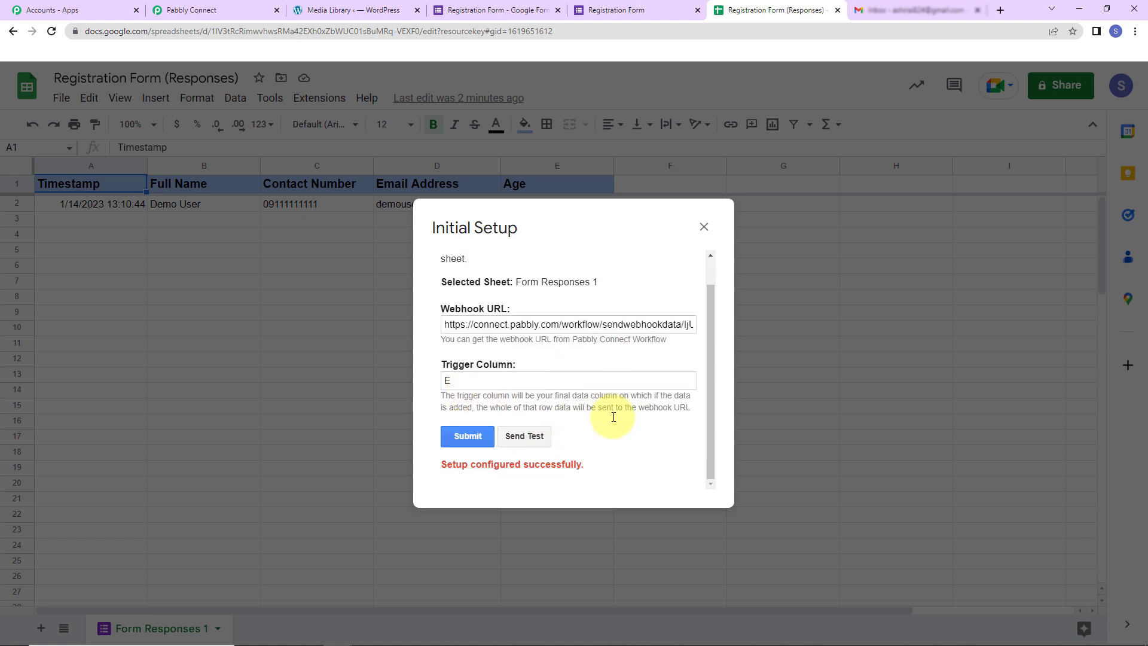
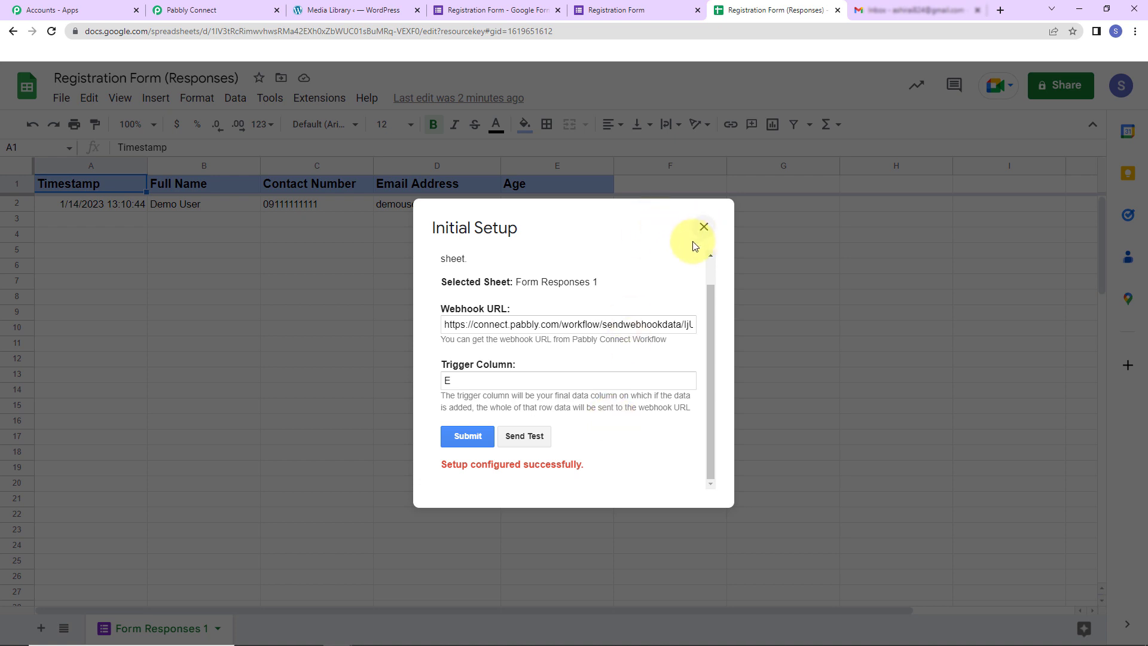
Enable Send On Event for the Pabbly Connect Webhooks add-on in the response spreadsheet and check that the option is ticked
{"action": "left_click", "coordinate": [323, 98]}
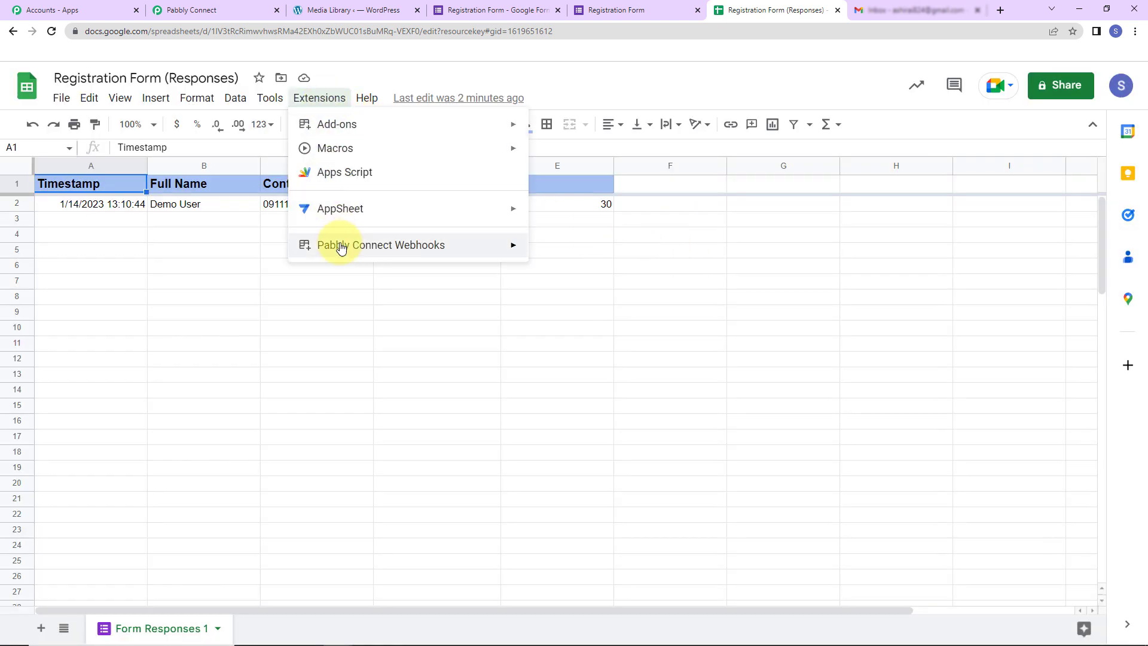
{"action": "mouse_move", "coordinate": [333, 244]}
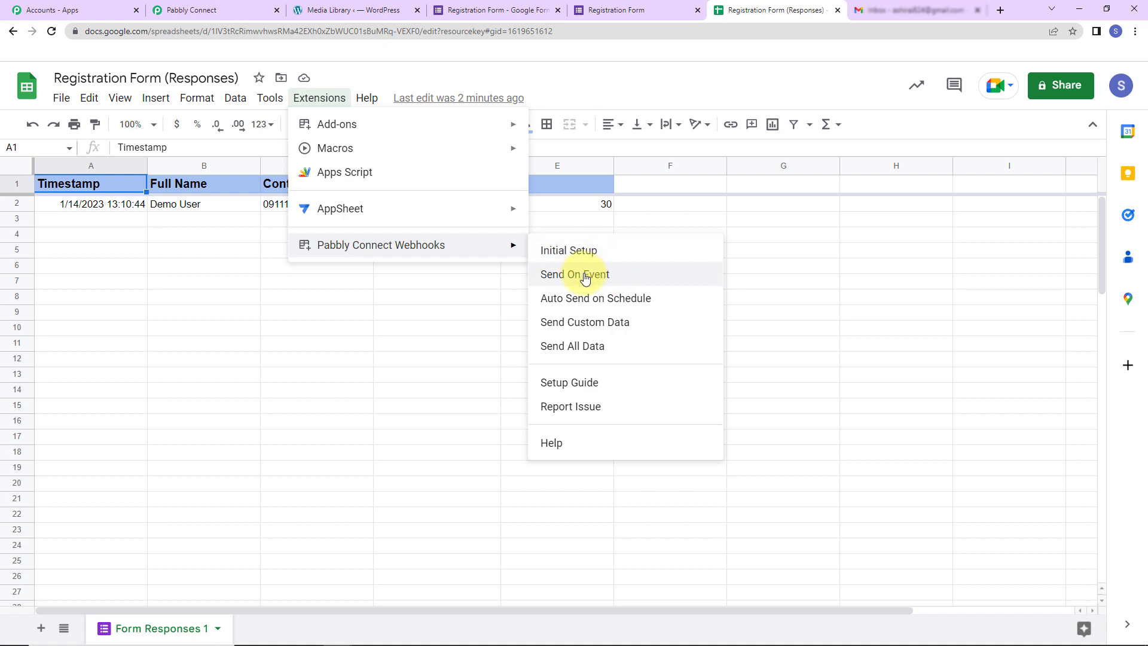
{"action": "left_click", "coordinate": [563, 280]}
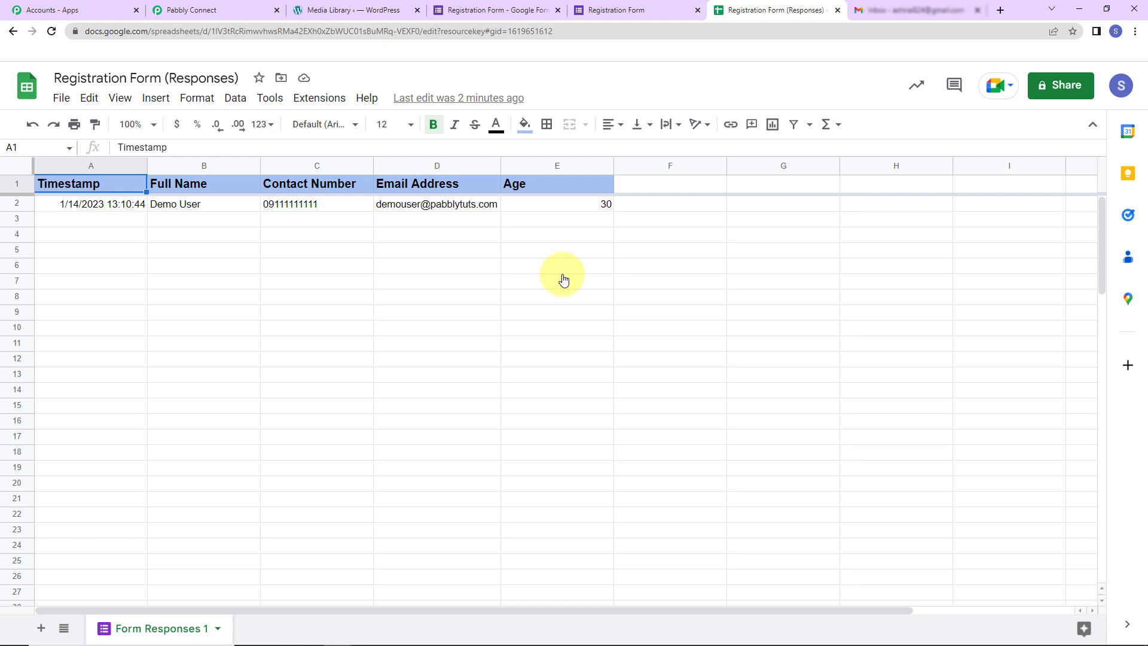
{"action": "left_click", "coordinate": [317, 98]}
{"action": "mouse_move", "coordinate": [413, 249]}
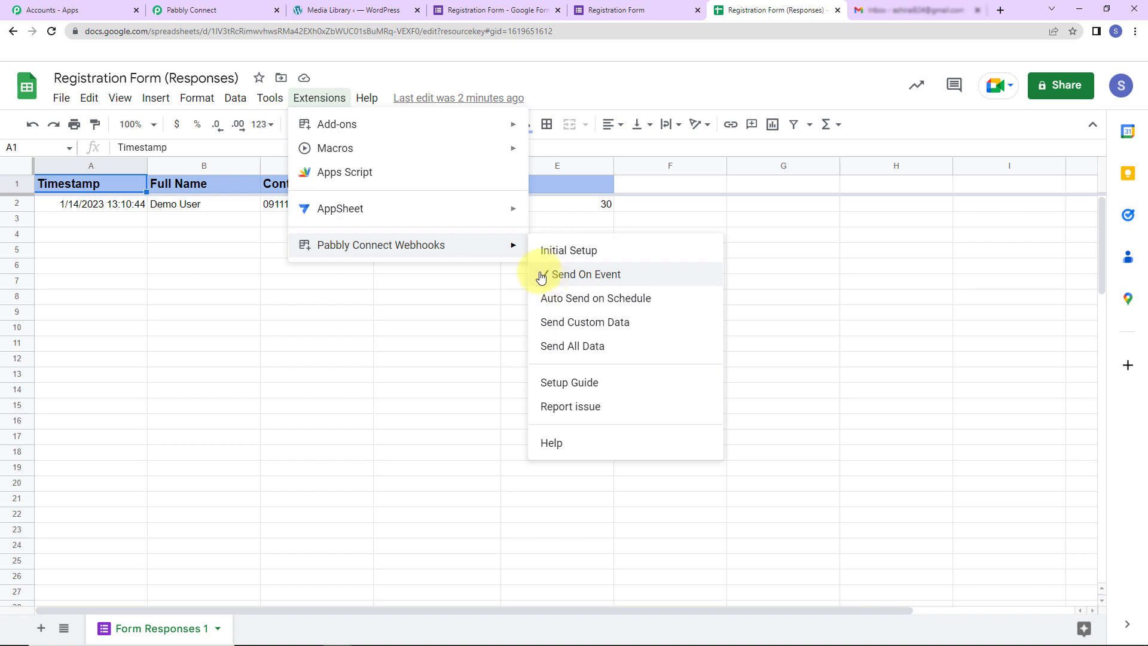
{"action": "left_click", "coordinate": [484, 297]}
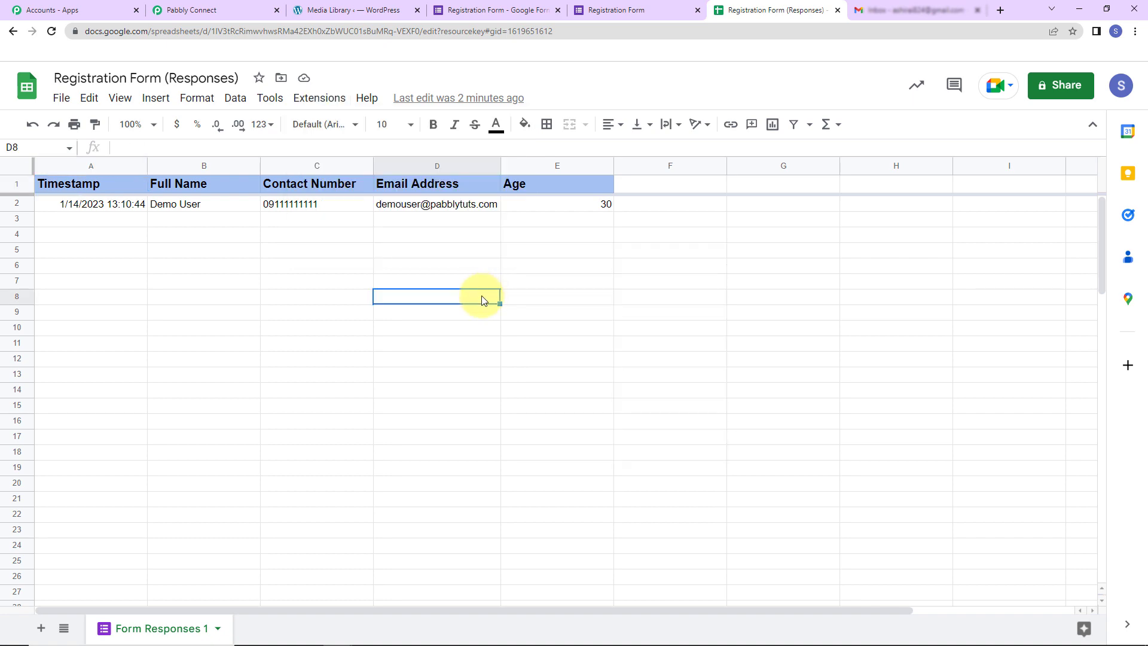
Switch to Pabbly Connect and examine the response data received by the Google Forms trigger, including the Email Address value
{"action": "left_click", "coordinate": [220, 12]}
{"action": "left_click", "coordinate": [898, 368]}
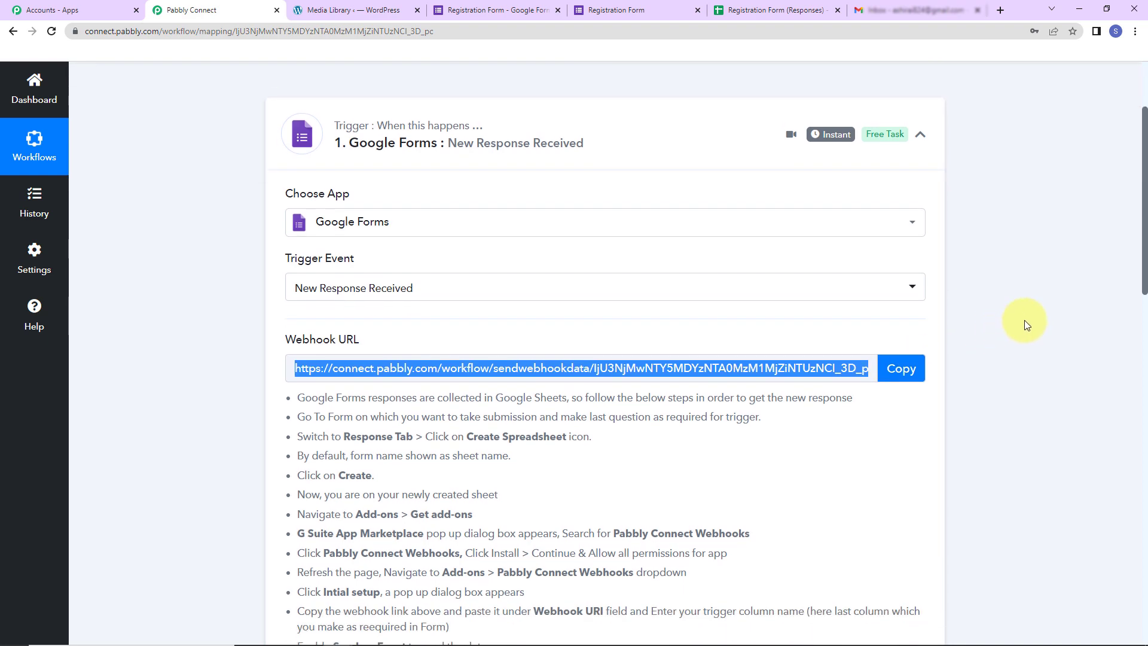
{"action": "left_click_drag", "start_coordinate": [1144, 259], "coordinate": [1144, 501]}
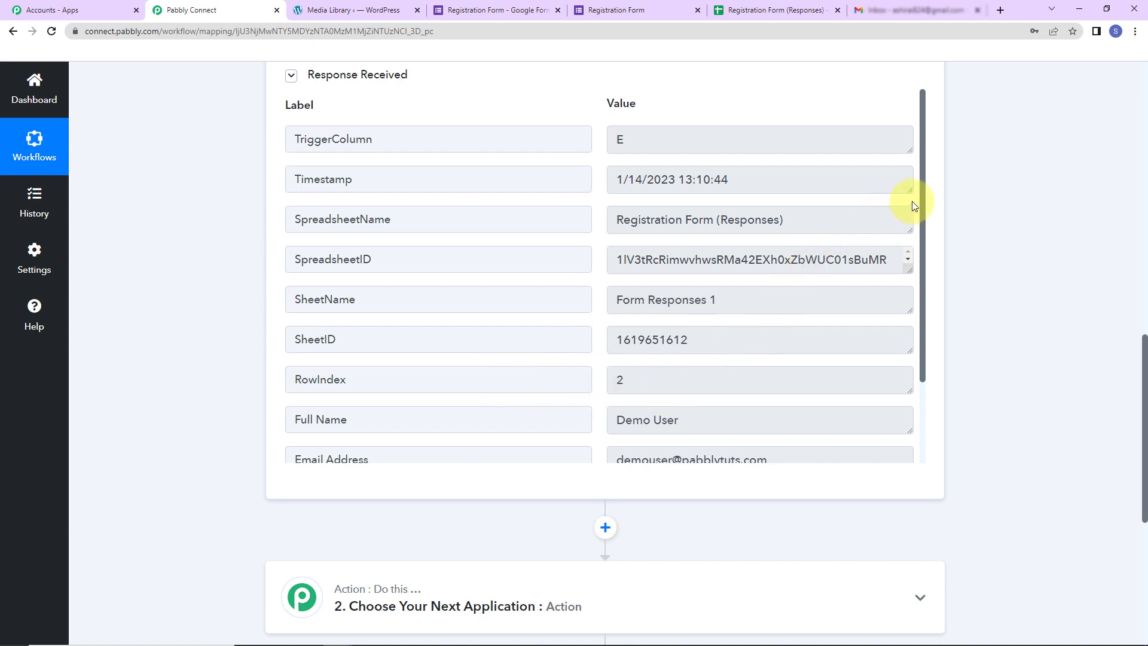
{"action": "left_click_drag", "start_coordinate": [921, 195], "coordinate": [941, 290]}
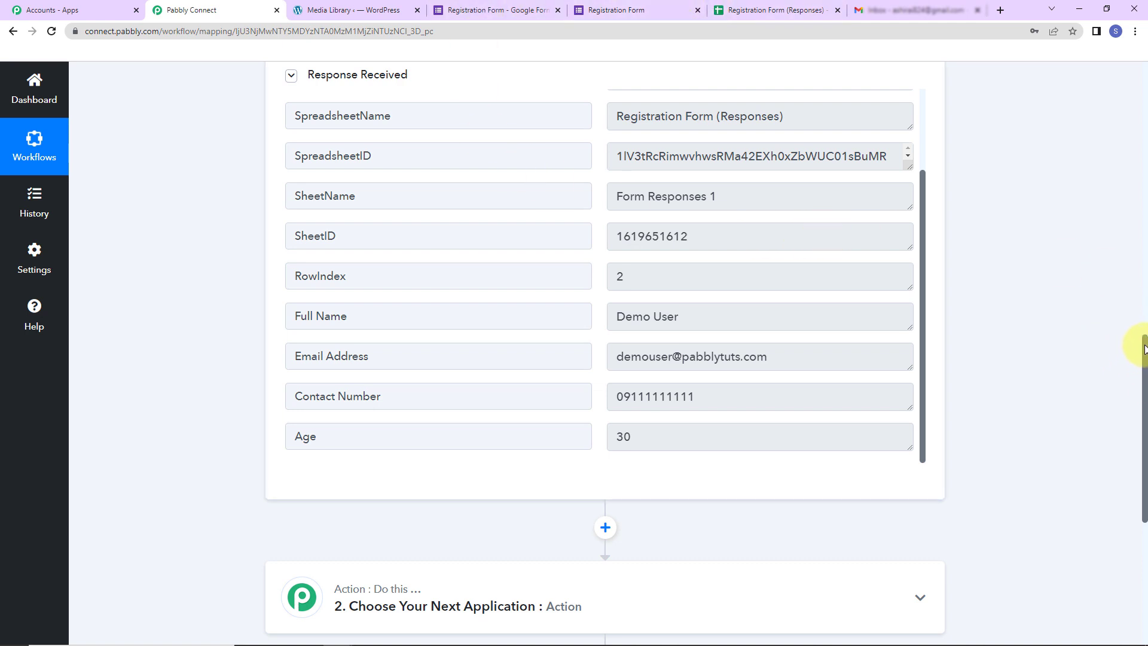
{"action": "left_click_drag", "start_coordinate": [604, 358], "coordinate": [784, 359]}
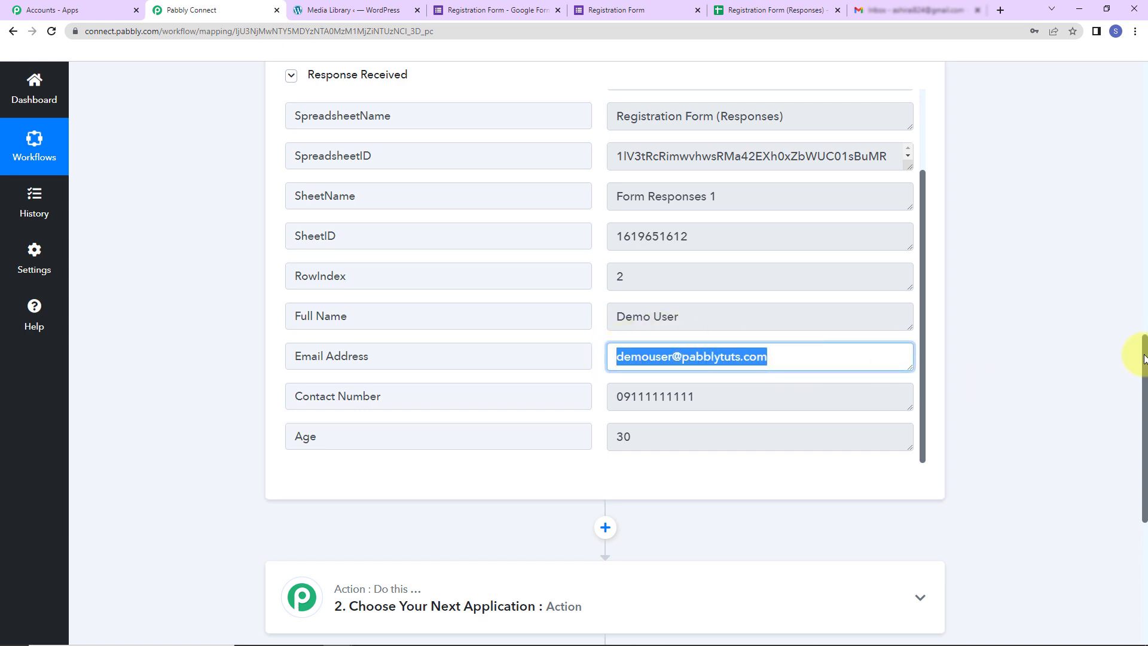
Set the workflow's second step to the Gmail app with the Send Email action event
{"action": "left_click_drag", "start_coordinate": [1143, 356], "coordinate": [1089, 415]}
{"action": "left_click", "coordinate": [551, 307]}
{"action": "left_click", "coordinate": [462, 403]}
{"action": "type", "text": "gma"}
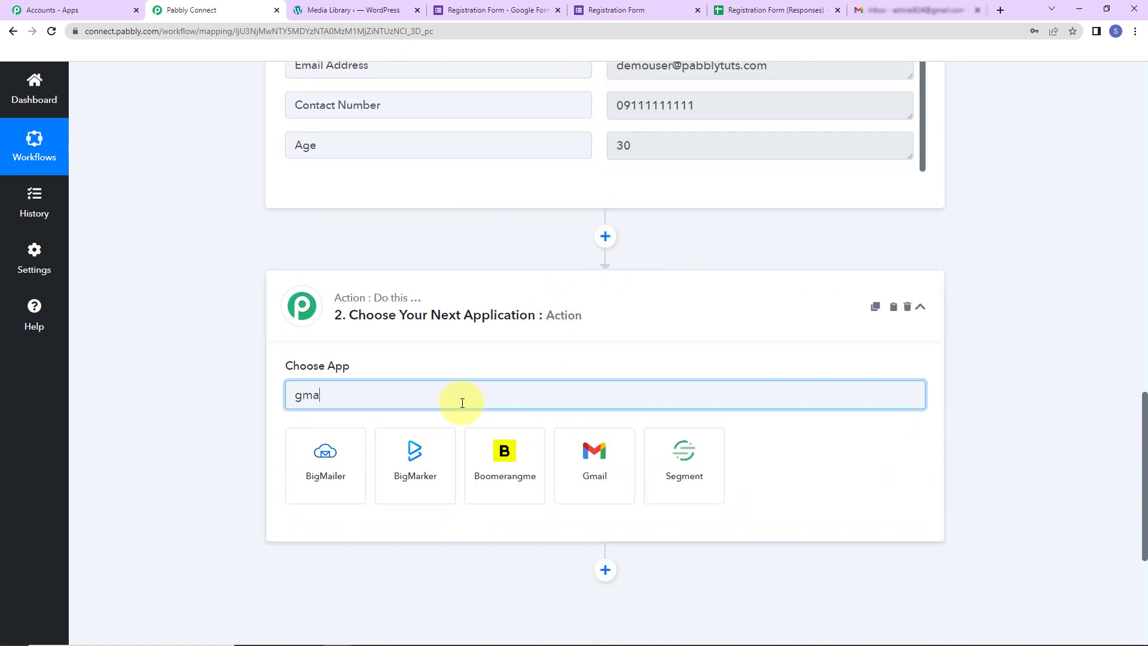
{"action": "left_click", "coordinate": [490, 460]}
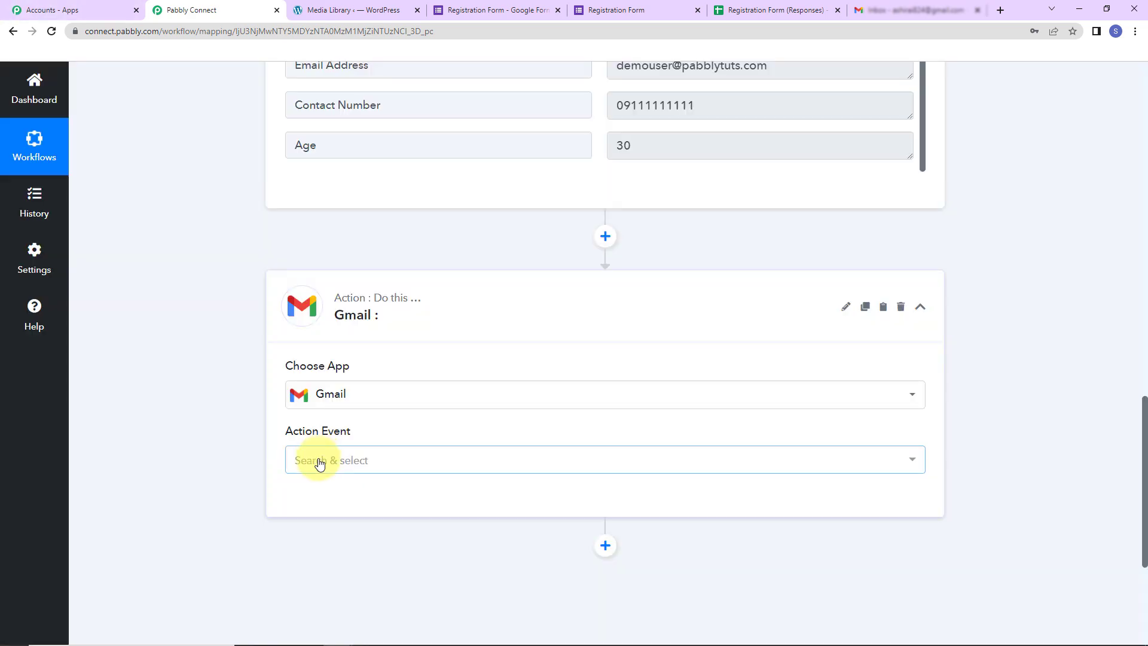
{"action": "left_click", "coordinate": [320, 464]}
{"action": "left_click", "coordinate": [329, 528]}
Connect the Gmail action through a new connection, choosing a Google account and allowing Pabbly Connect access
{"action": "left_click", "coordinate": [326, 512]}
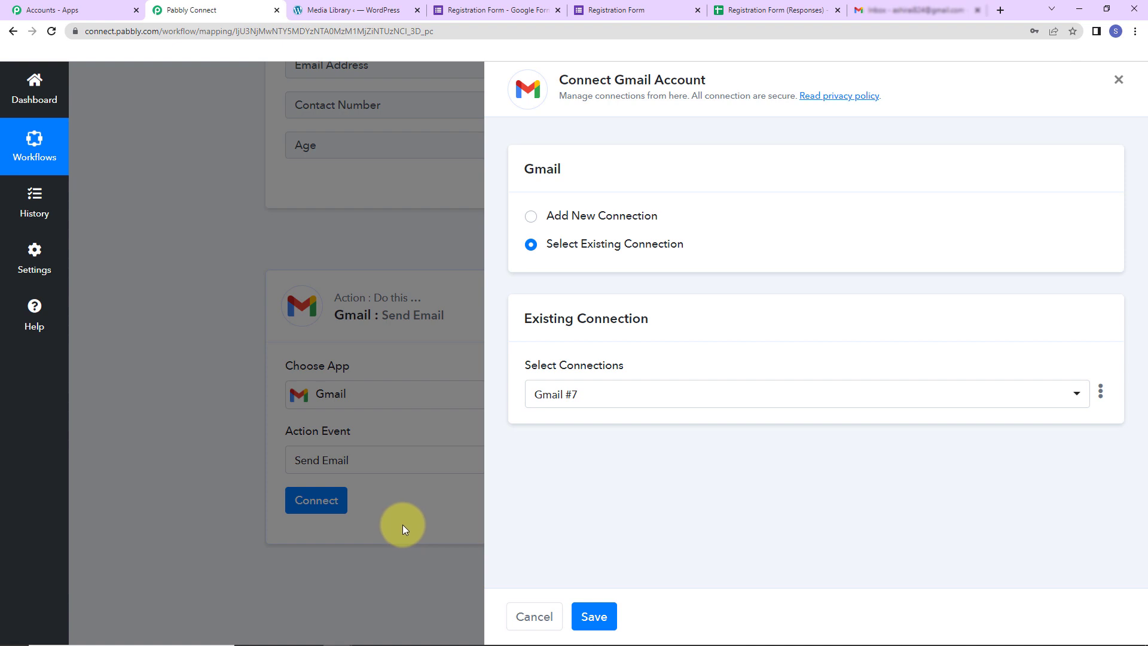
{"action": "left_click_drag", "start_coordinate": [614, 79], "coordinate": [718, 88]}
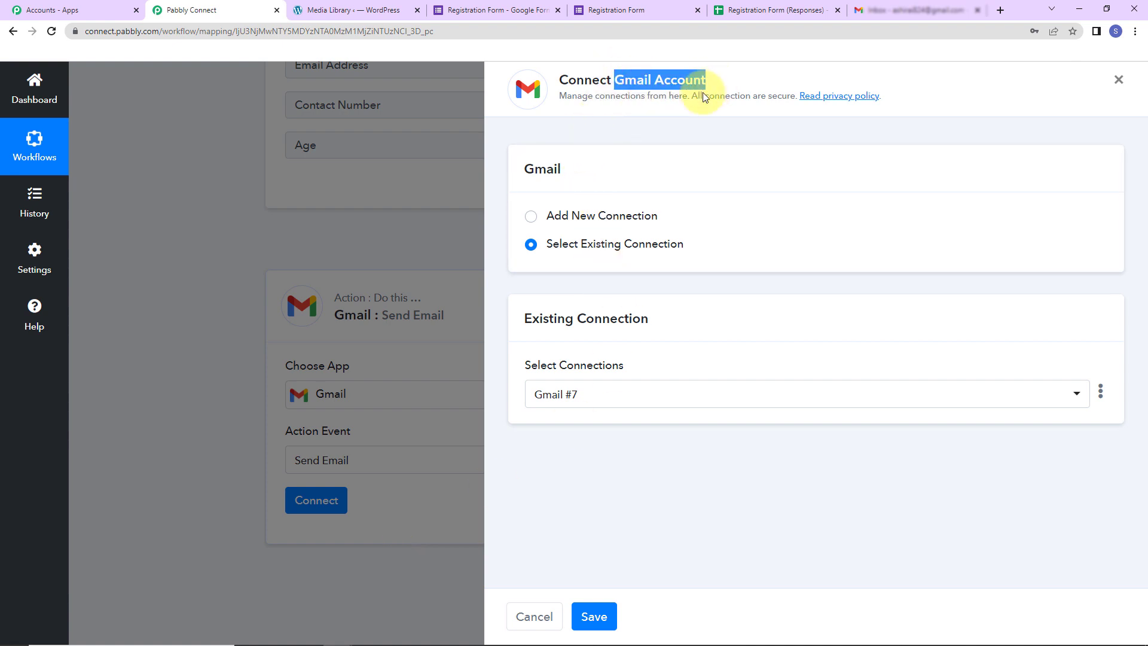
{"action": "left_click", "coordinate": [530, 217]}
{"action": "left_click", "coordinate": [587, 381]}
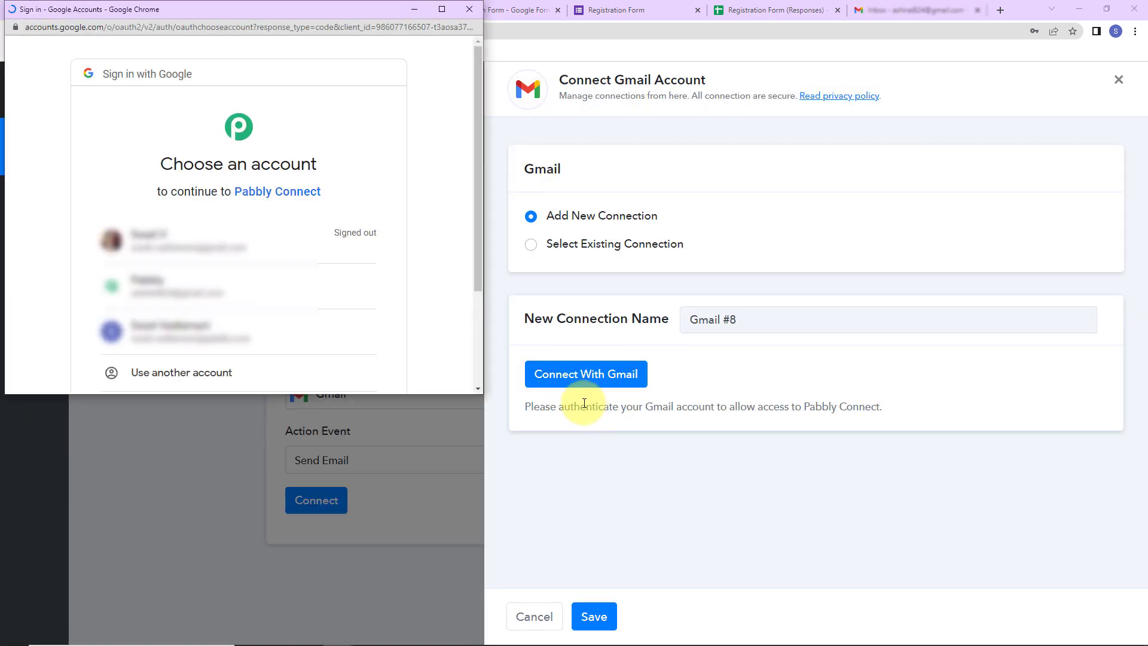
{"action": "left_click", "coordinate": [264, 333]}
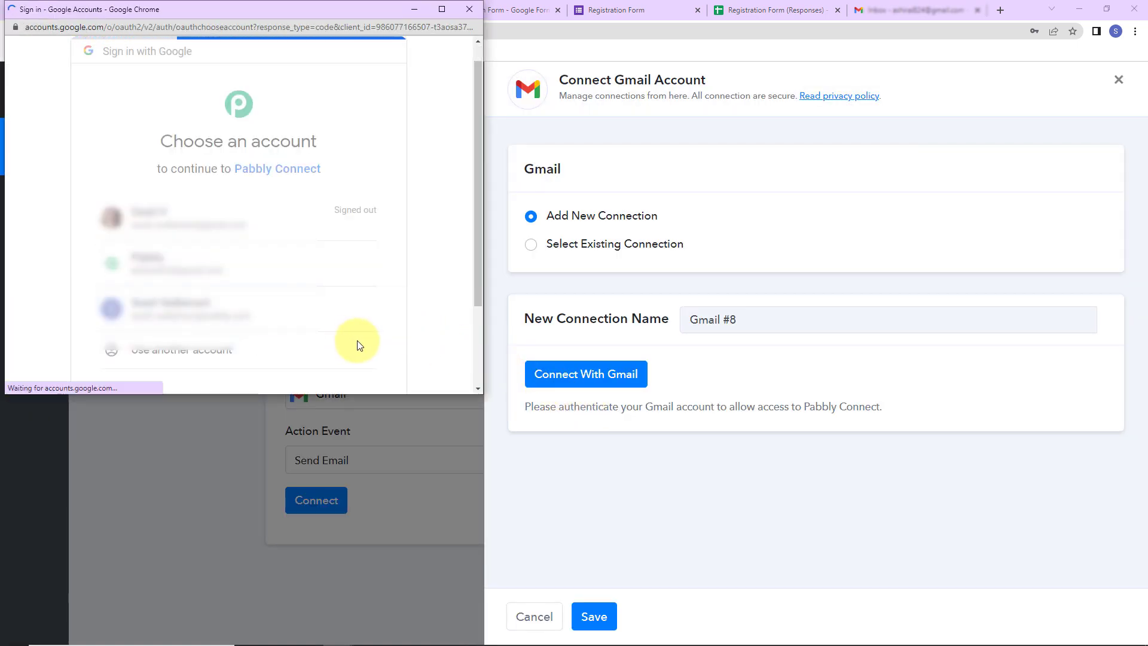
{"action": "left_click_drag", "start_coordinate": [476, 177], "coordinate": [481, 248]}
{"action": "scroll", "coordinate": [480, 249], "scroll_direction": "down", "scroll_amount": 2}
{"action": "left_click", "coordinate": [347, 339]}
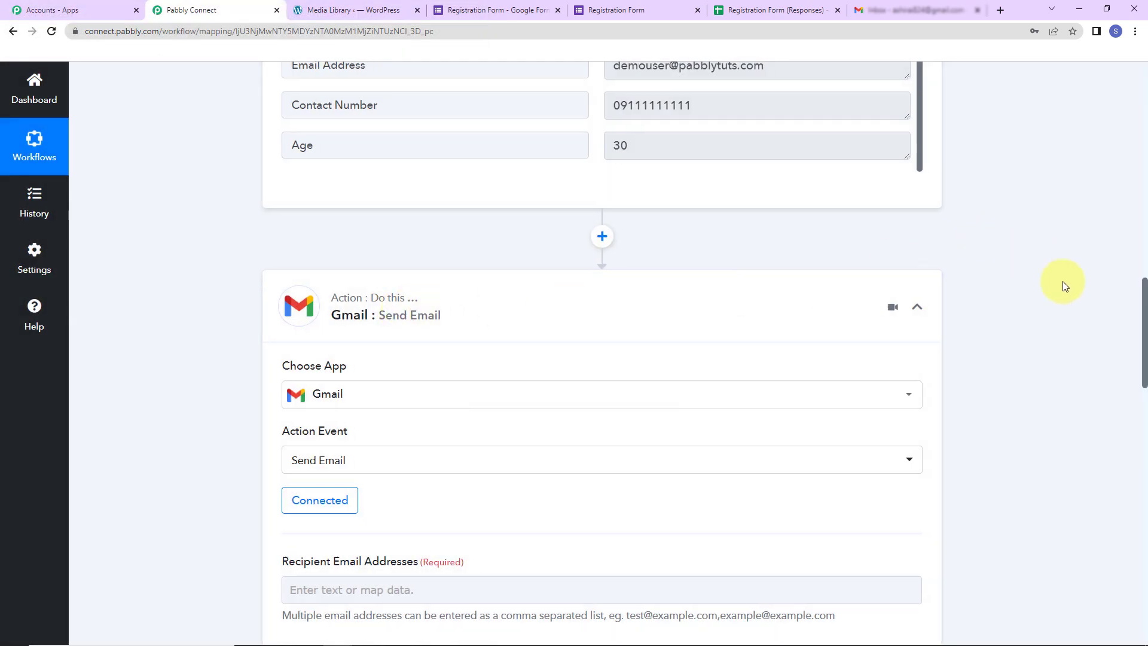
Map the Email Address from the Google Forms response to the Recipient Email Addresses of the Gmail action
{"action": "left_click_drag", "start_coordinate": [1145, 302], "coordinate": [1145, 366]}
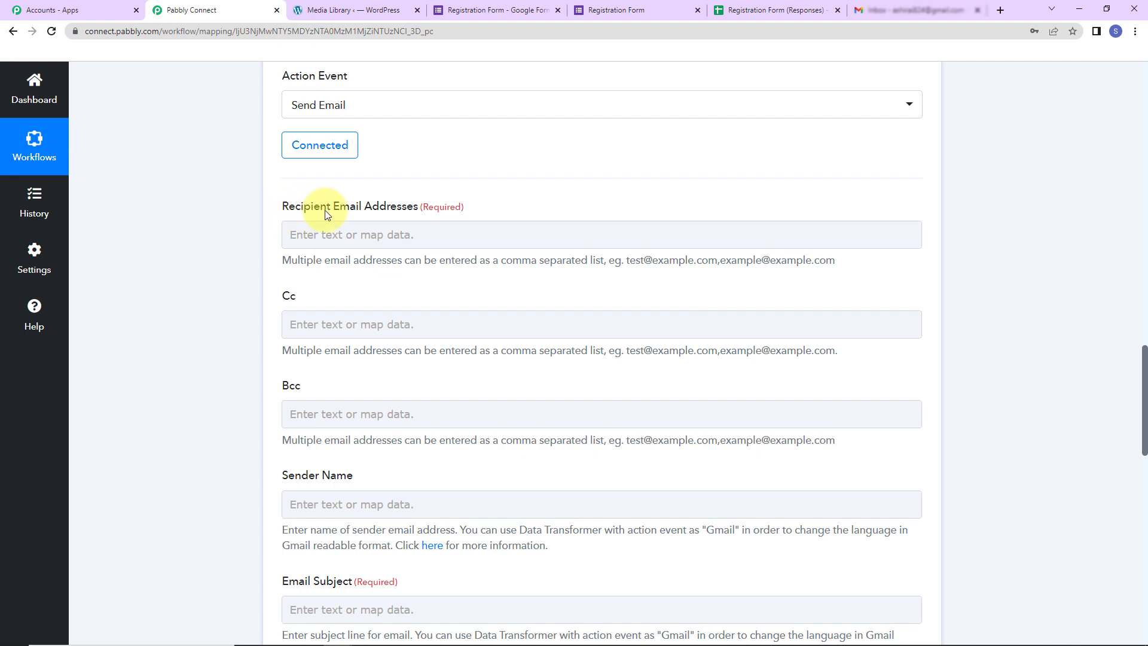
{"action": "left_click", "coordinate": [371, 232]}
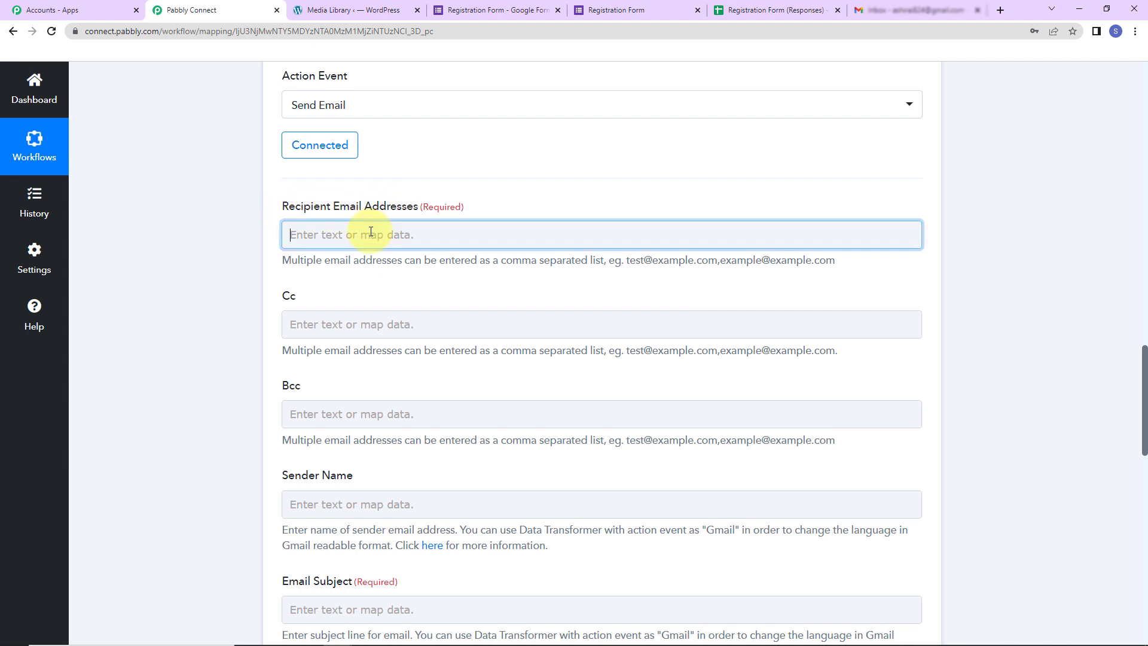
{"action": "left_click", "coordinate": [384, 344]}
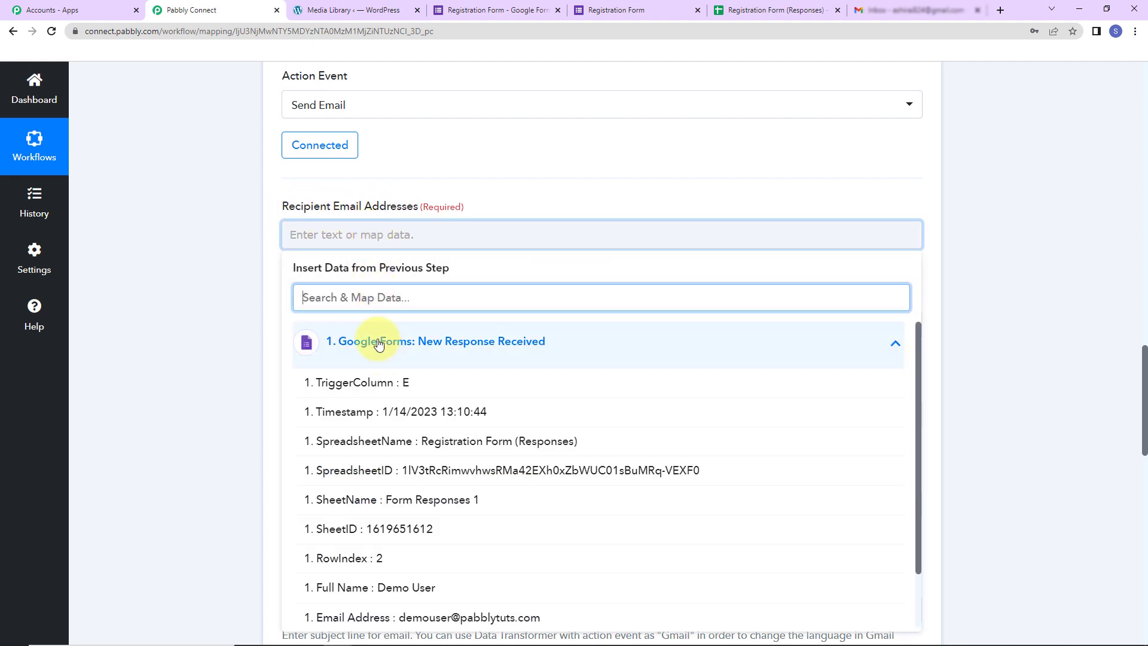
{"action": "left_click", "coordinate": [476, 617]}
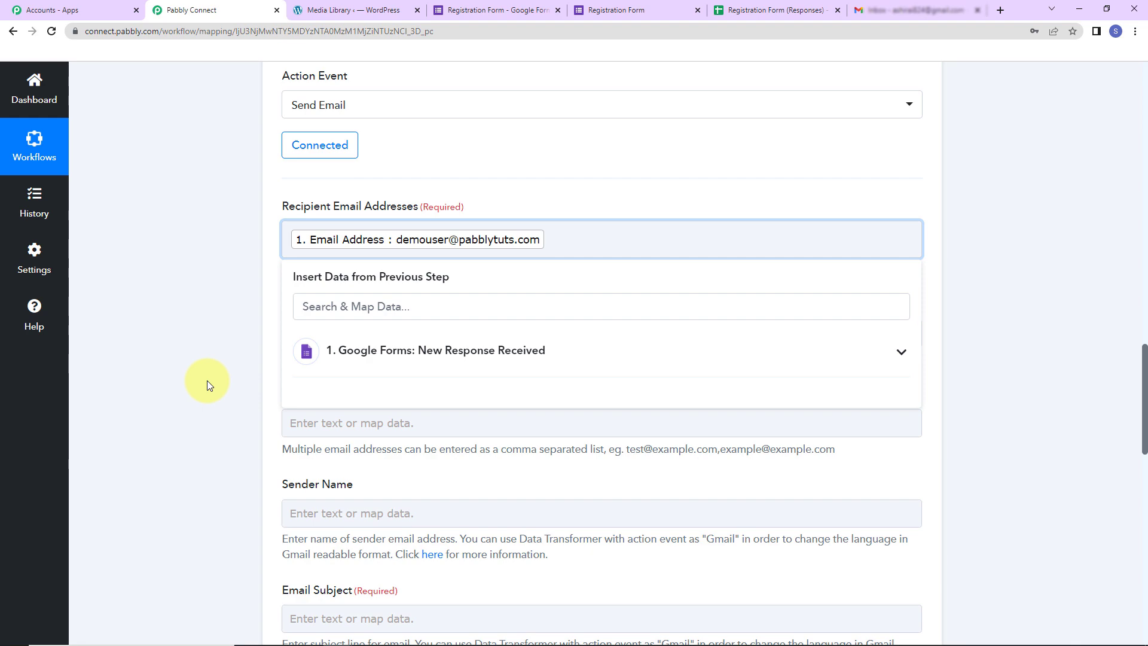
Set the Gmail action's sender name to "Pabbly Connect" and the email subject to "Project Brochure"
{"action": "left_click", "coordinate": [215, 333]}
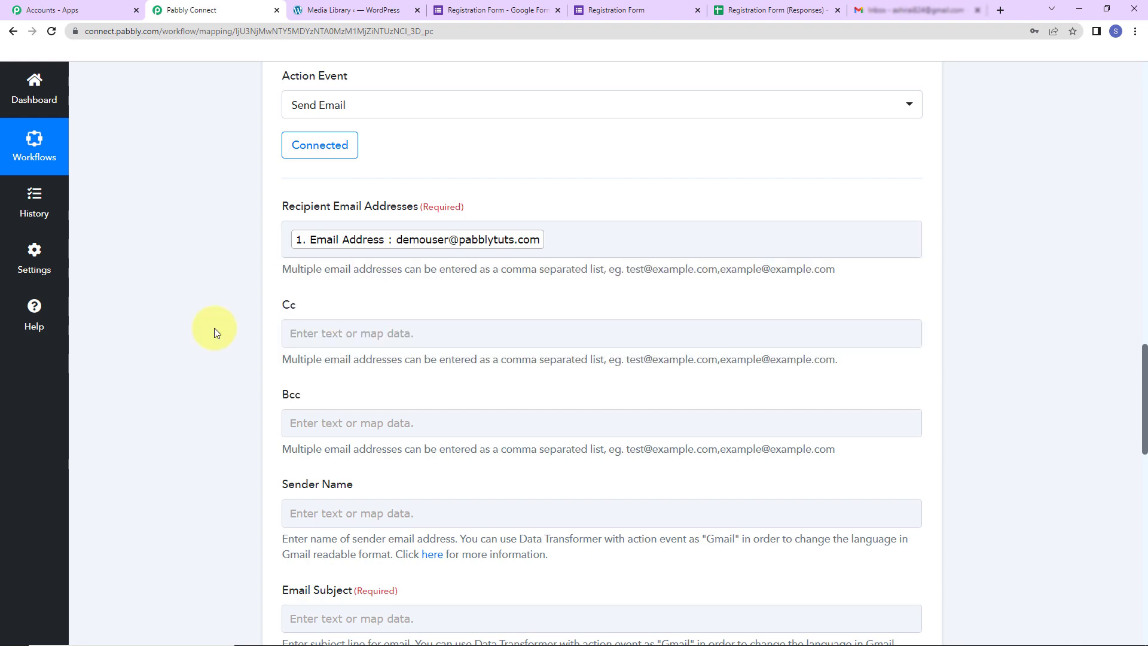
{"action": "scroll", "coordinate": [226, 329], "scroll_direction": "down", "scroll_amount": 7}
{"action": "left_click", "coordinate": [479, 98]}
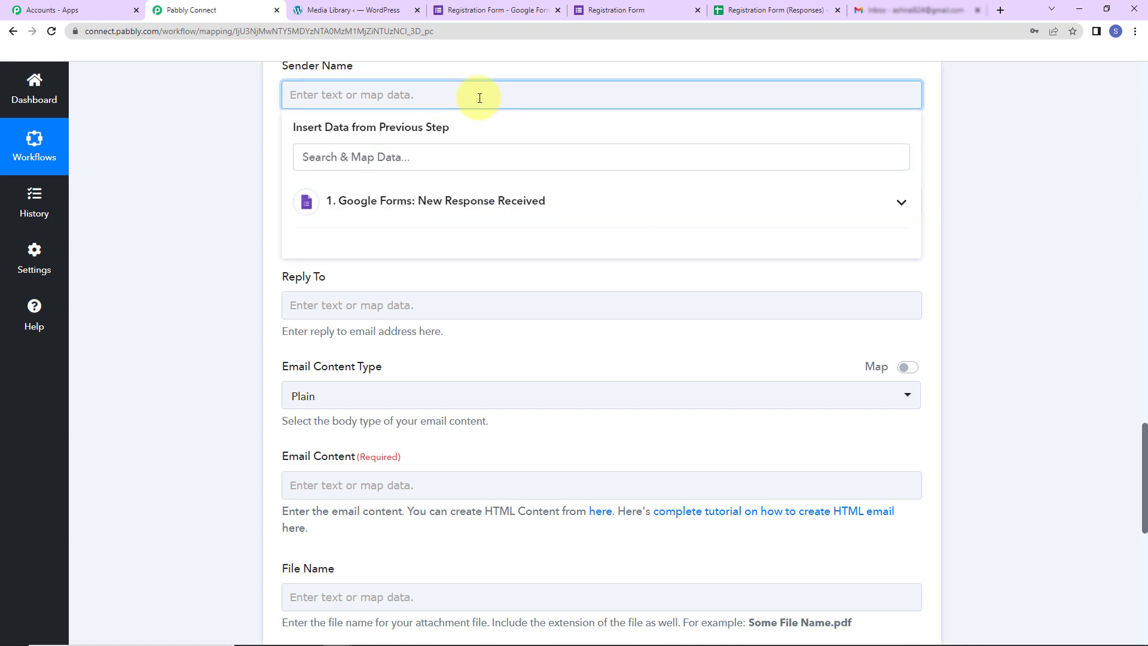
{"action": "type", "text": "Pabbly Connect"}
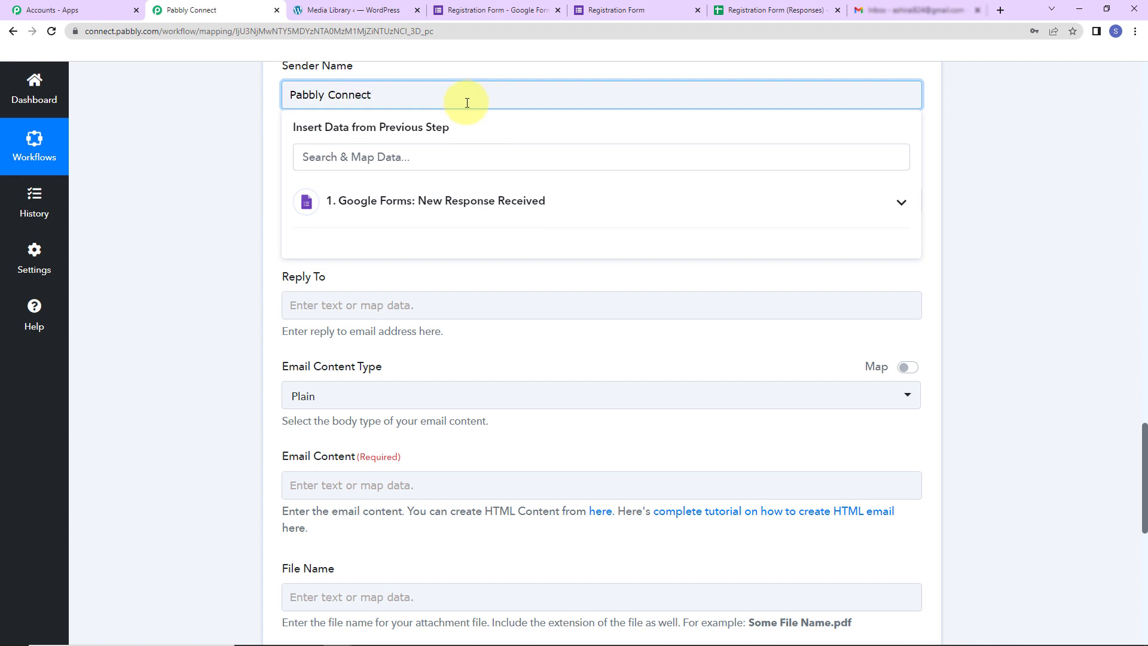
{"action": "left_click", "coordinate": [163, 199]}
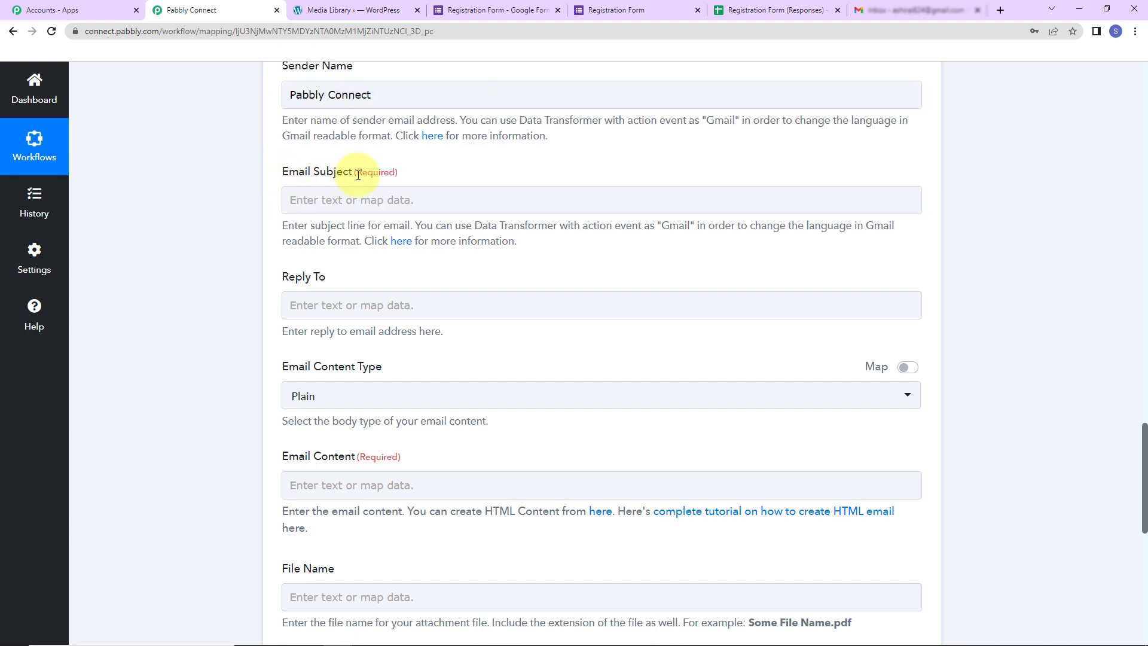
{"action": "left_click", "coordinate": [431, 200]}
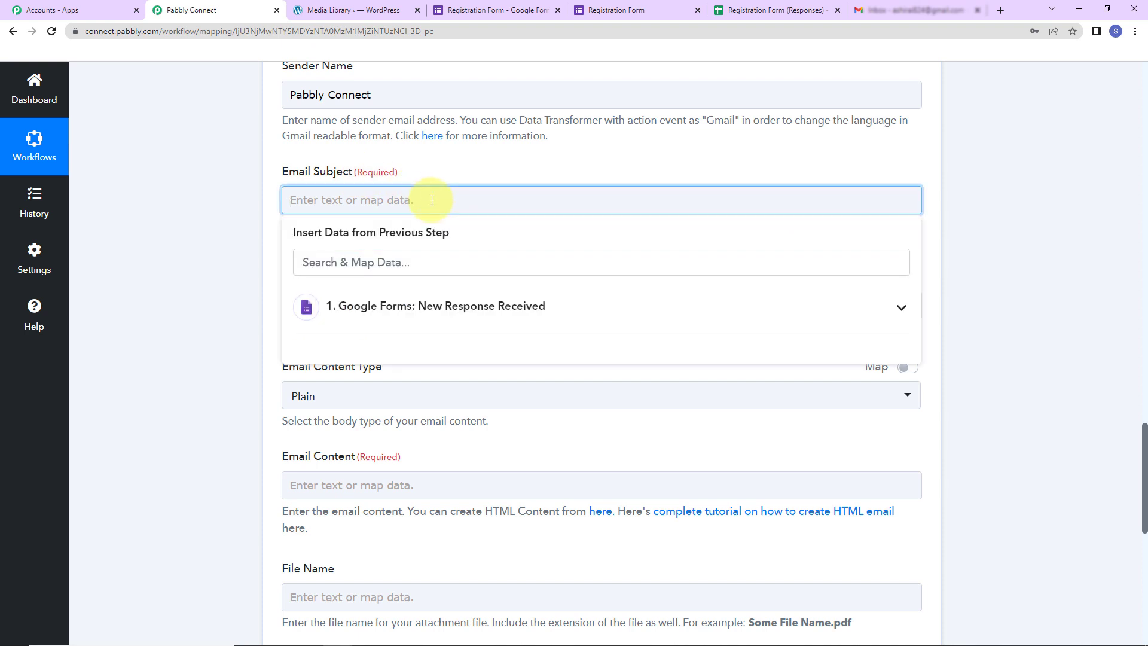
{"action": "type", "text": "Project Brochure"}
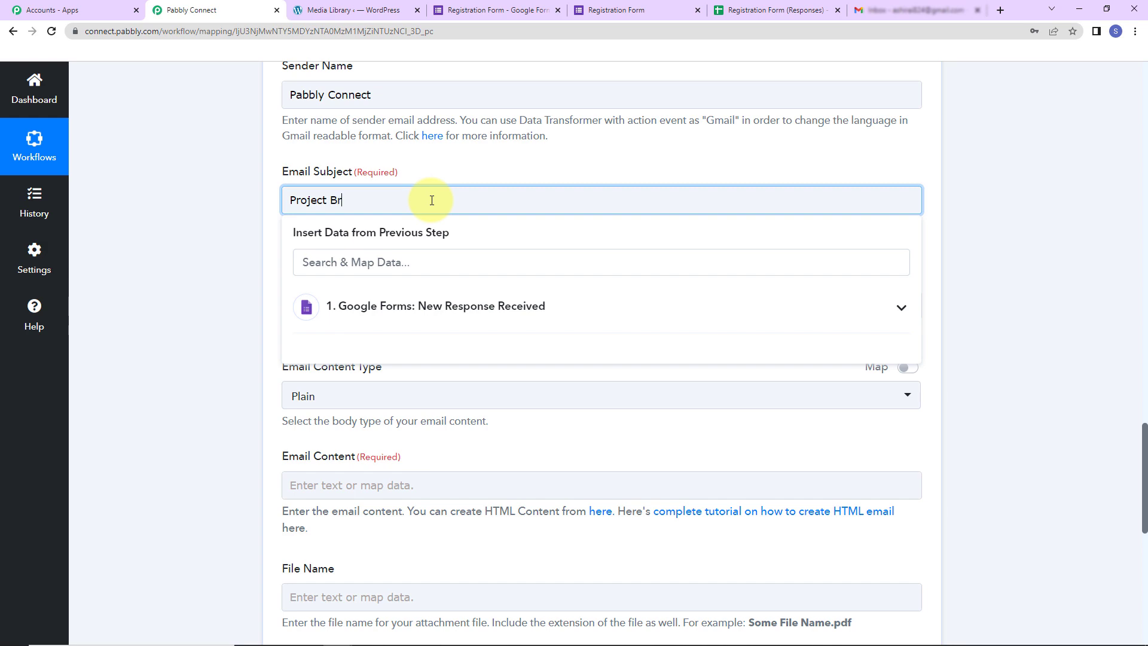
{"action": "left_click", "coordinate": [243, 229]}
Write the email content as "Dear", the mapped Full Name from the Google Forms response, and the pasted thank-you message about the project brochure
{"action": "scroll", "coordinate": [243, 229], "scroll_direction": "down", "scroll_amount": 3}
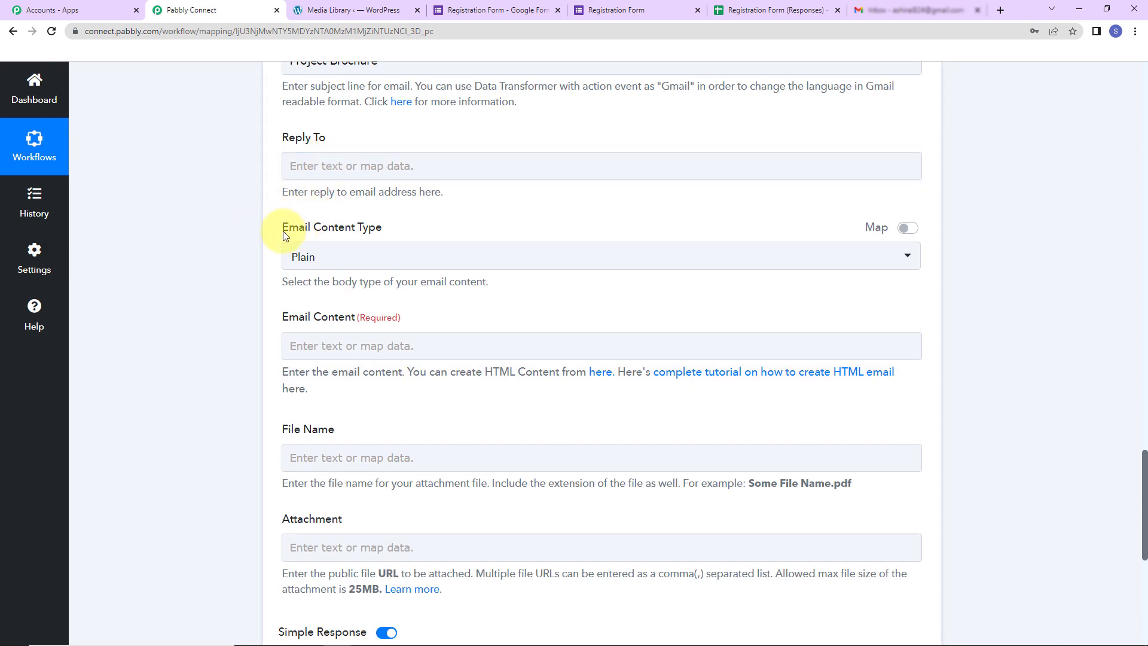
{"action": "scroll", "coordinate": [334, 305], "scroll_direction": "down", "scroll_amount": 2}
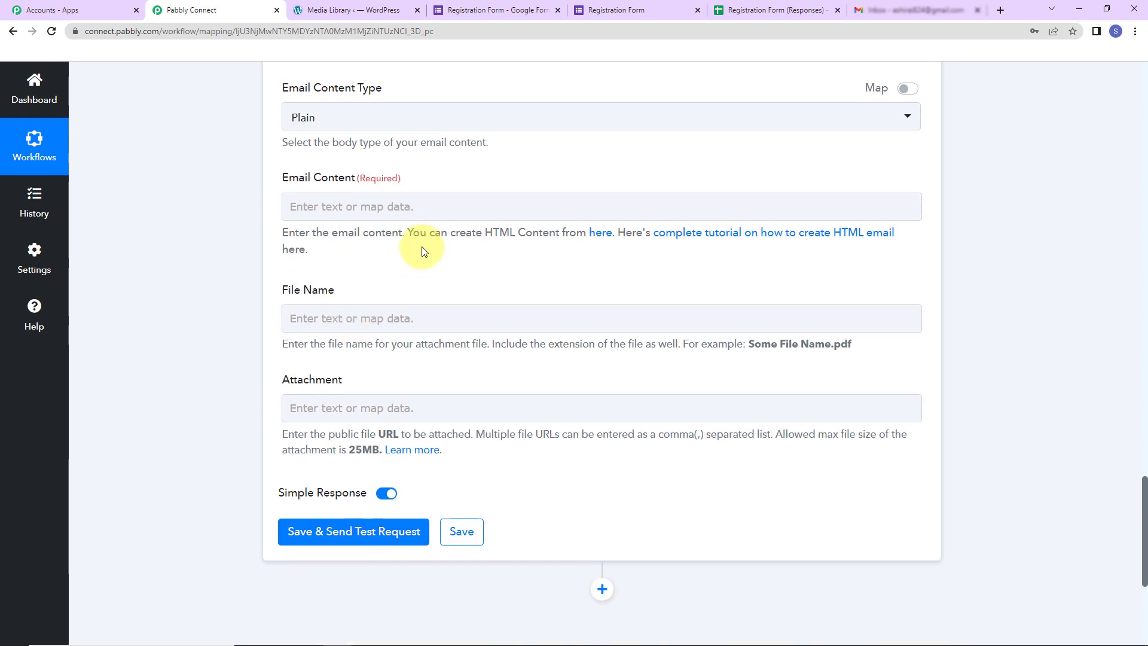
{"action": "left_click", "coordinate": [431, 212]}
{"action": "type", "text": "Dear"}
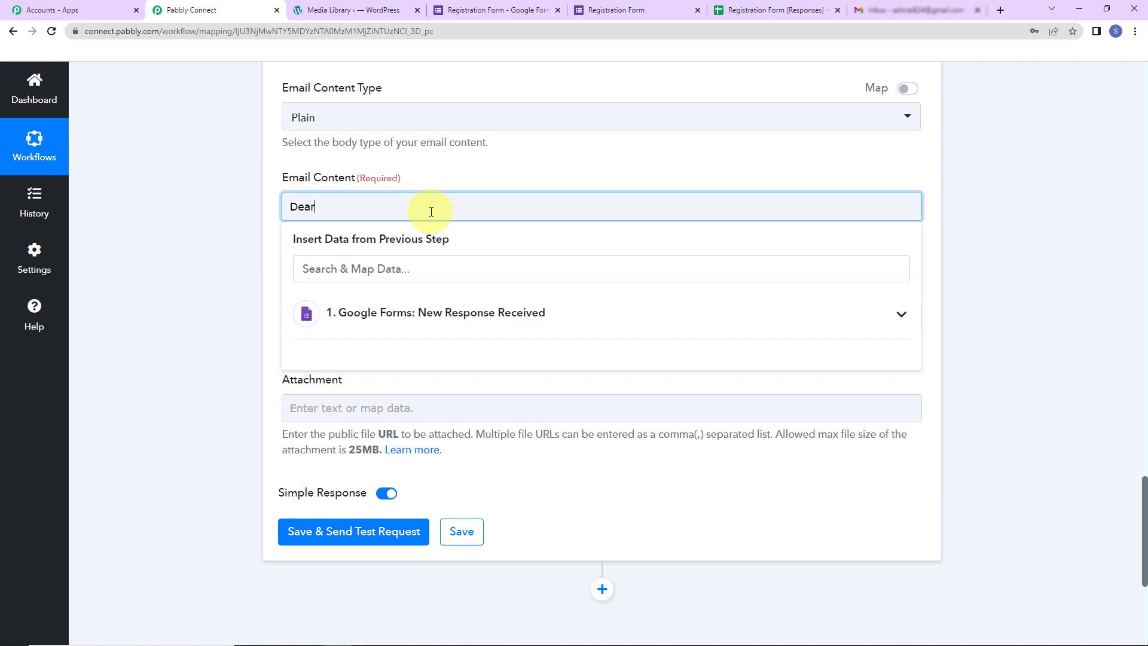
{"action": "left_click", "coordinate": [436, 313]}
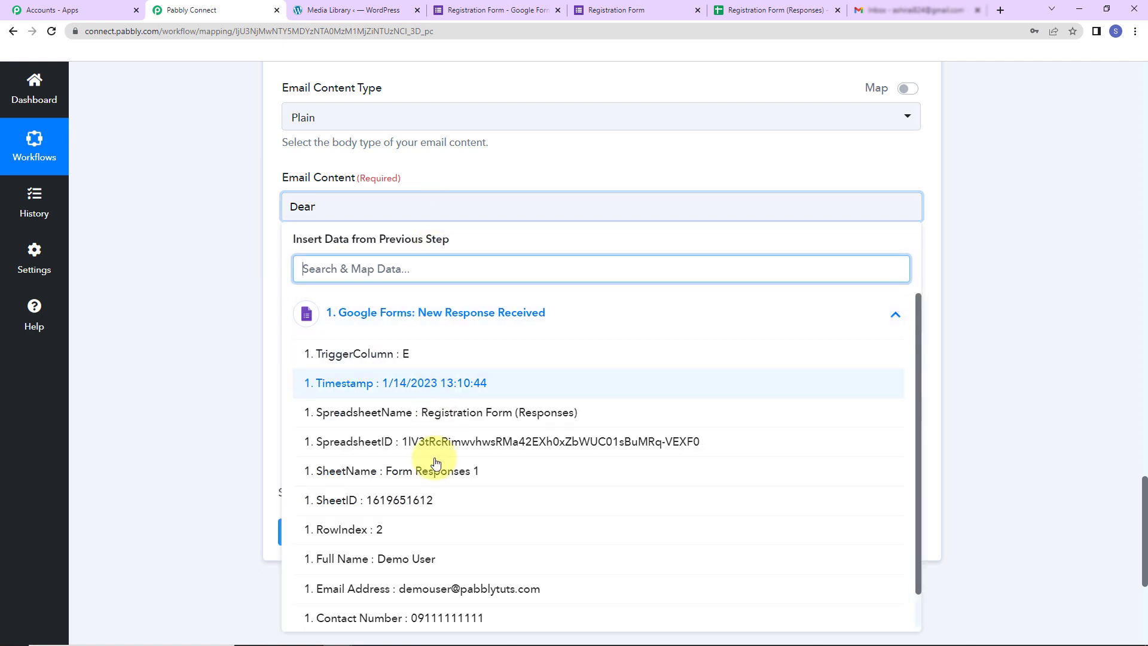
{"action": "left_click", "coordinate": [419, 558]}
{"action": "key", "text": "ctrl+v"}
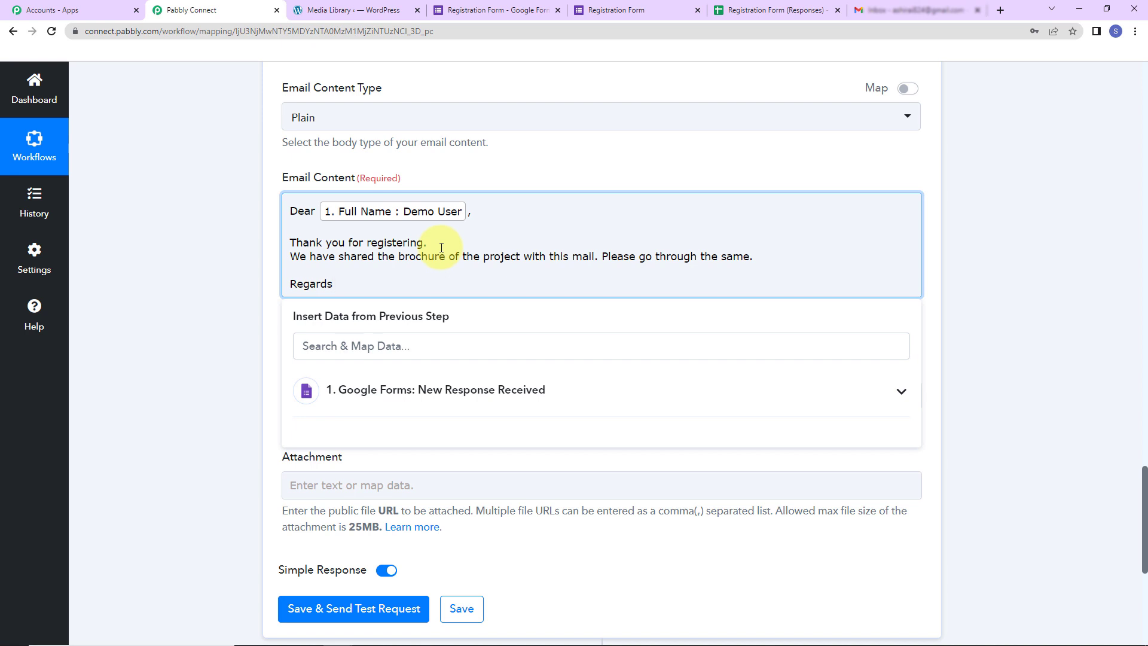
{"action": "left_click", "coordinate": [227, 268]}
Copy the file URL of Resource-Document.pdf from the WordPress media library and paste it as the Gmail action's attachment in Pabbly Connect
{"action": "scroll", "coordinate": [227, 268], "scroll_direction": "down", "scroll_amount": 5}
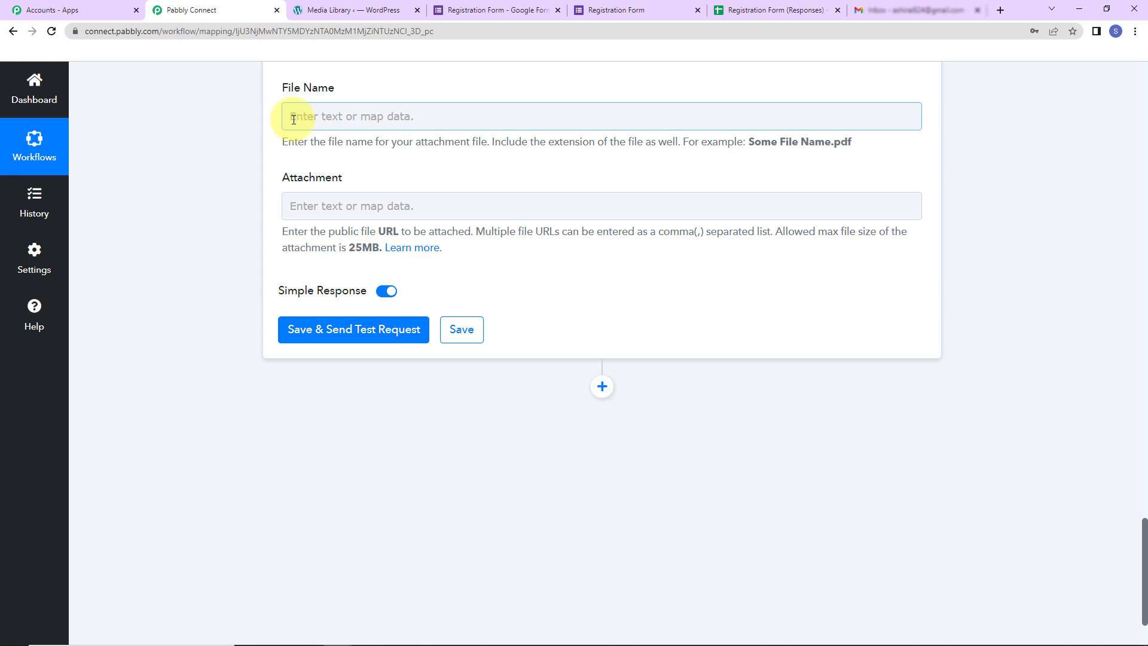
{"action": "left_click", "coordinate": [354, 11]}
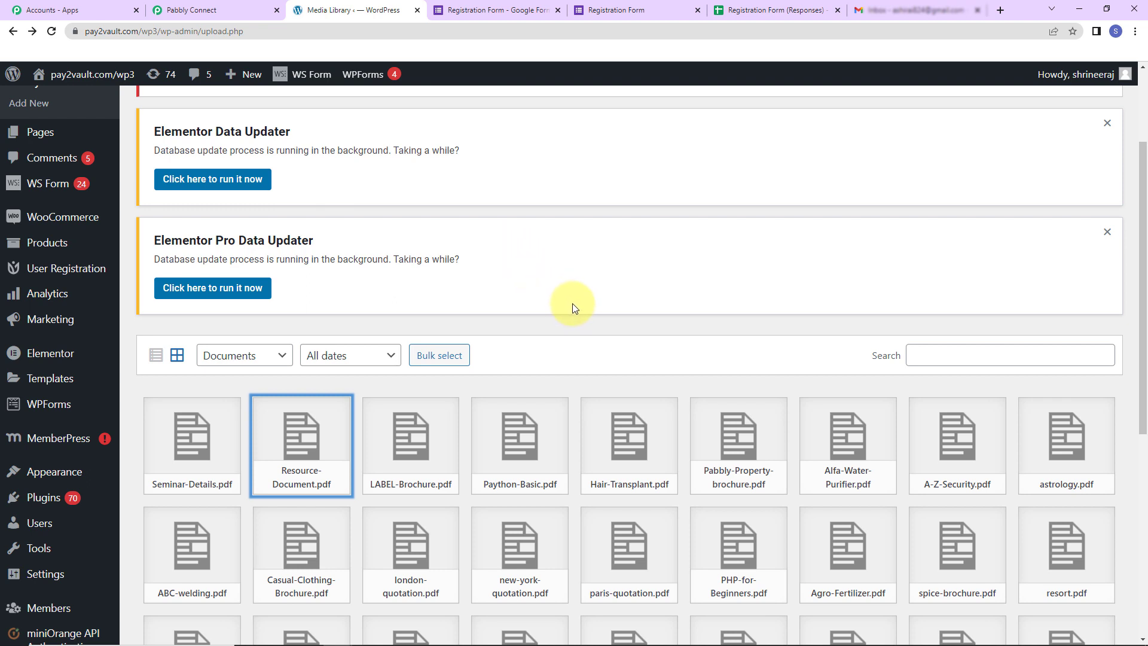
{"action": "left_click", "coordinate": [306, 472]}
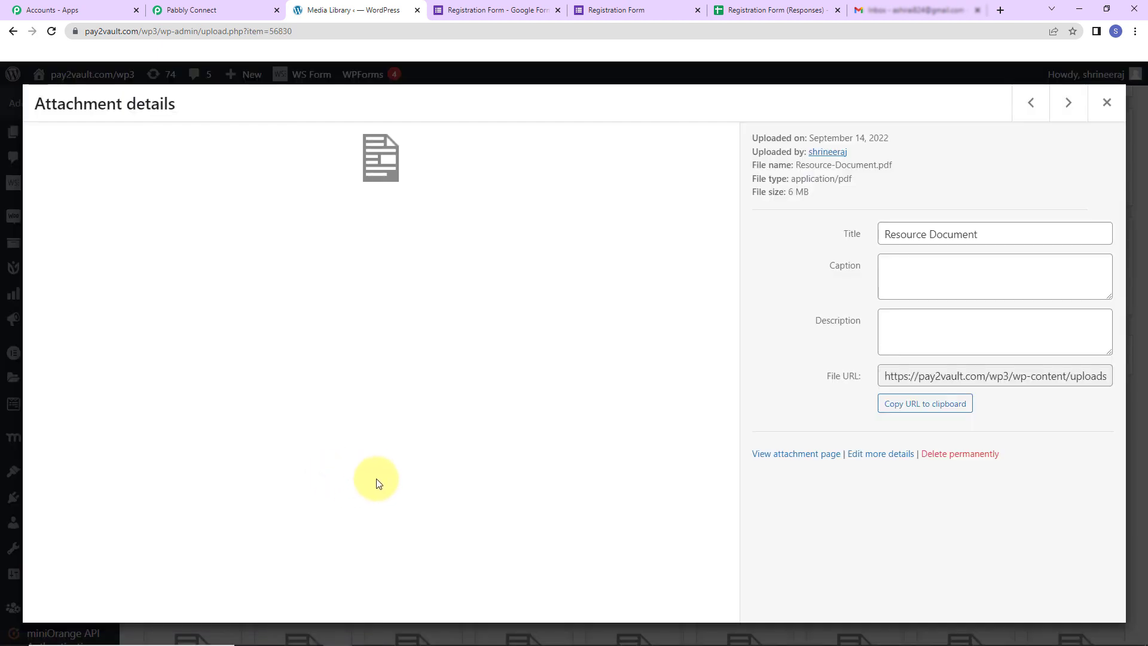
{"action": "left_click", "coordinate": [923, 406]}
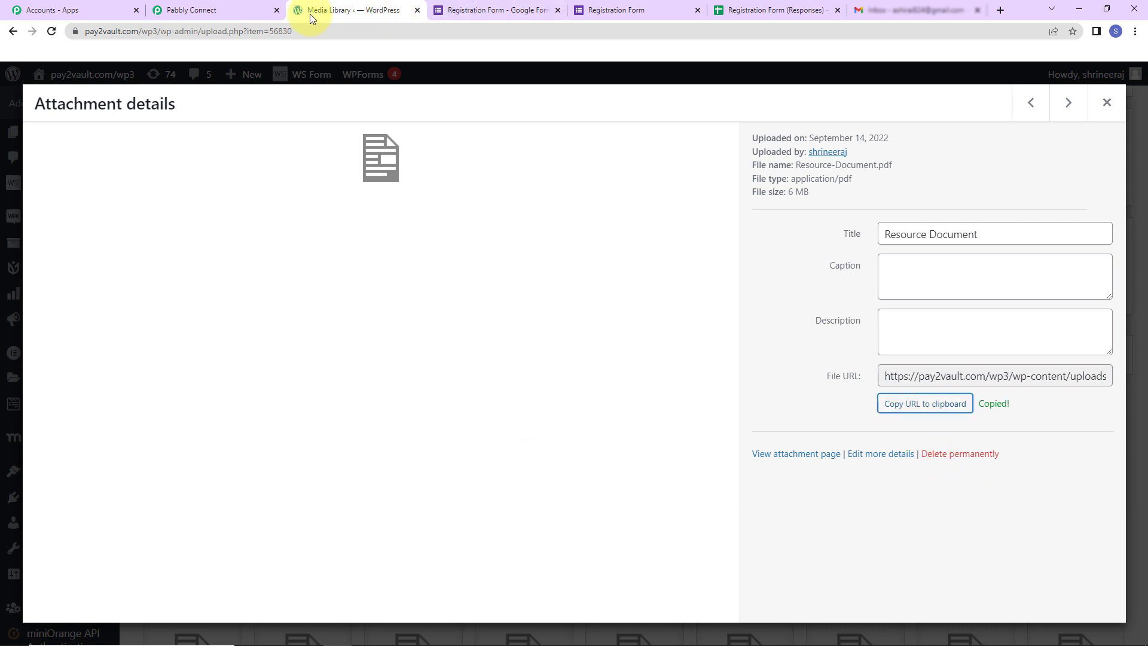
{"action": "left_click", "coordinate": [233, 11]}
{"action": "left_click", "coordinate": [344, 203]}
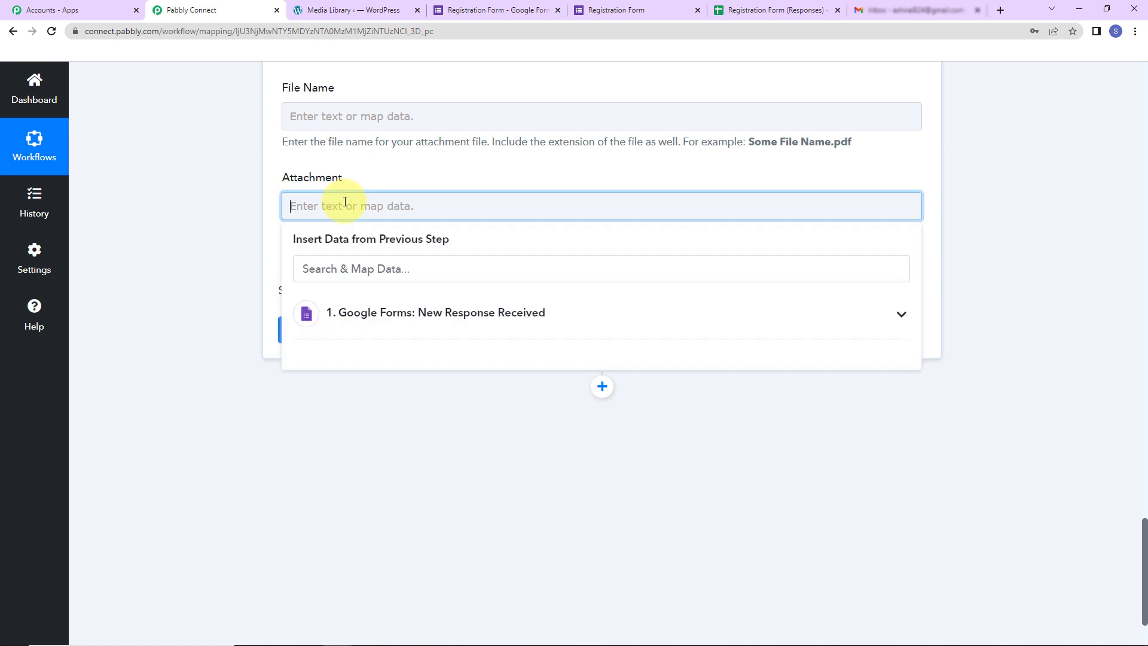
{"action": "key", "text": "ctrl+v"}
Set the attachment's file name to "Project Resource Document"
{"action": "left_click", "coordinate": [299, 115]}
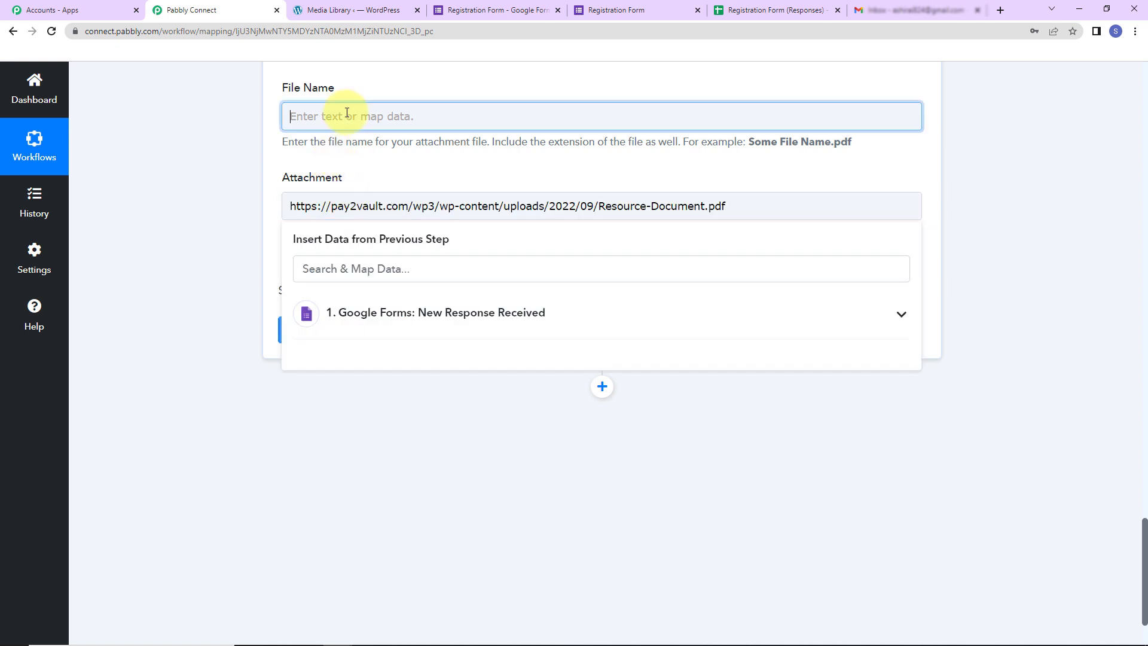
{"action": "type", "text": "Project reso"}
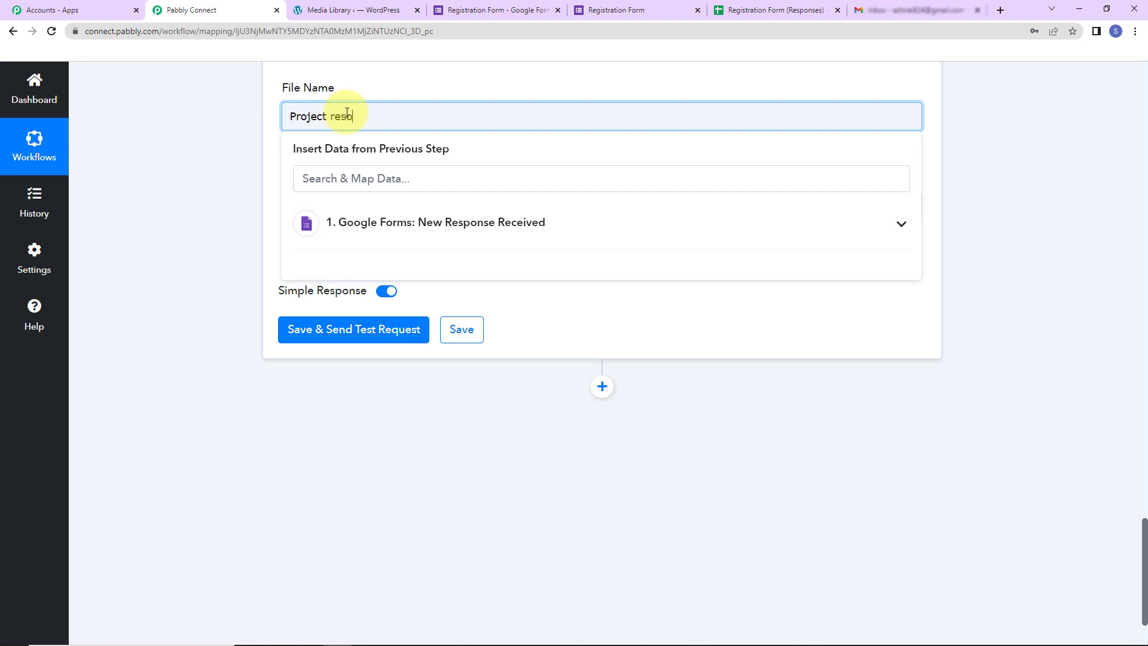
{"action": "type", "text": "urce Document"}
{"action": "left_click", "coordinate": [218, 142]}
{"action": "left_click", "coordinate": [299, 115]}
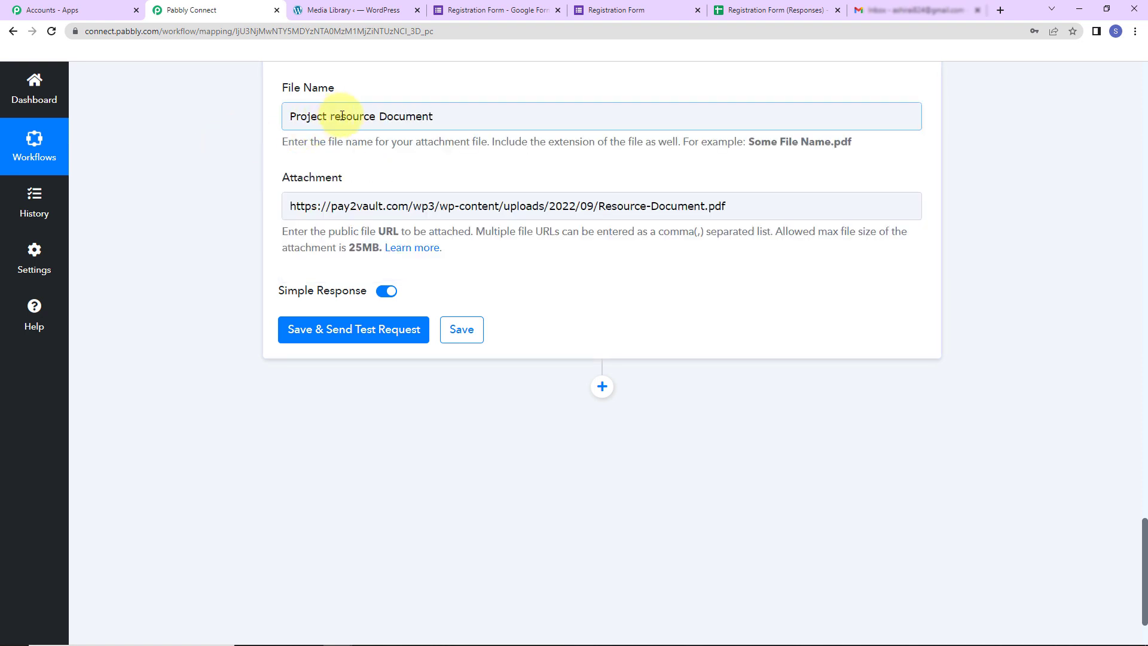
{"action": "left_click", "coordinate": [333, 117]}
{"action": "key", "text": "BackSpace"}
{"action": "type", "text": "R"}
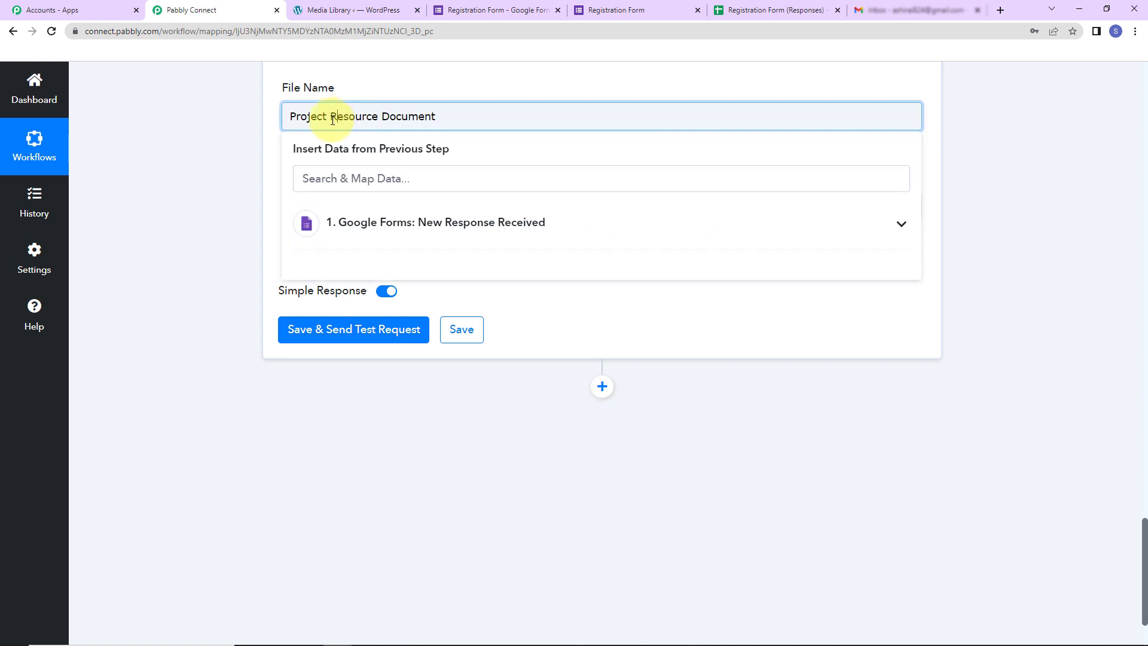
{"action": "left_click", "coordinate": [252, 150]}
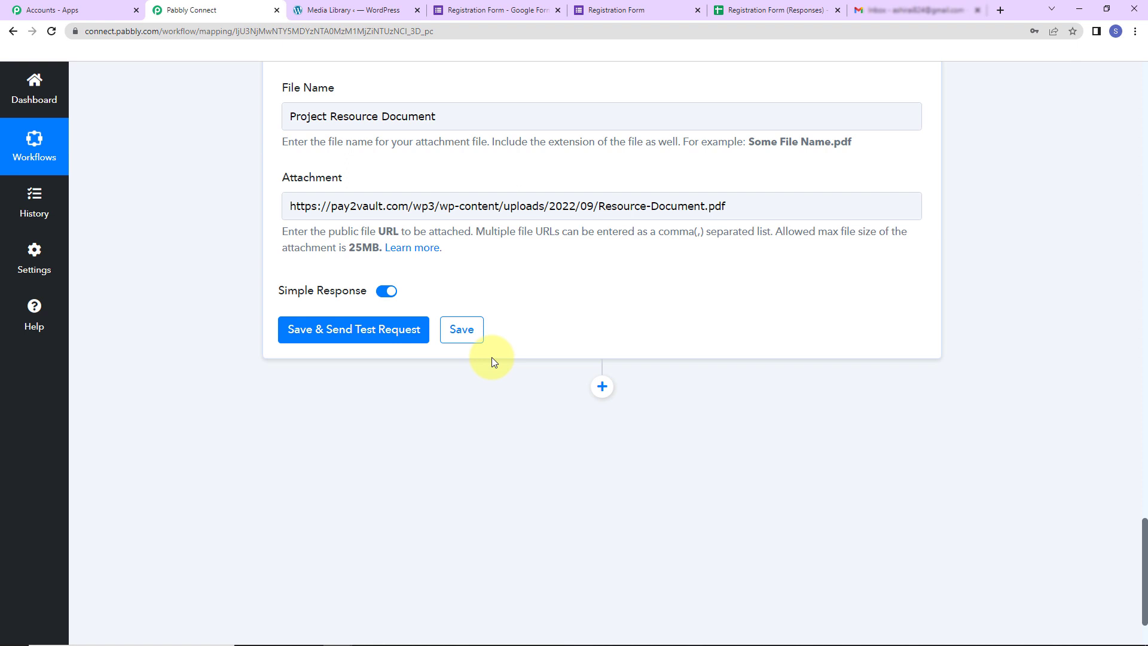
Save the Gmail action with a test request and check the Project Brochure email and its attachment in the Gmail inbox
{"action": "left_click", "coordinate": [371, 338]}
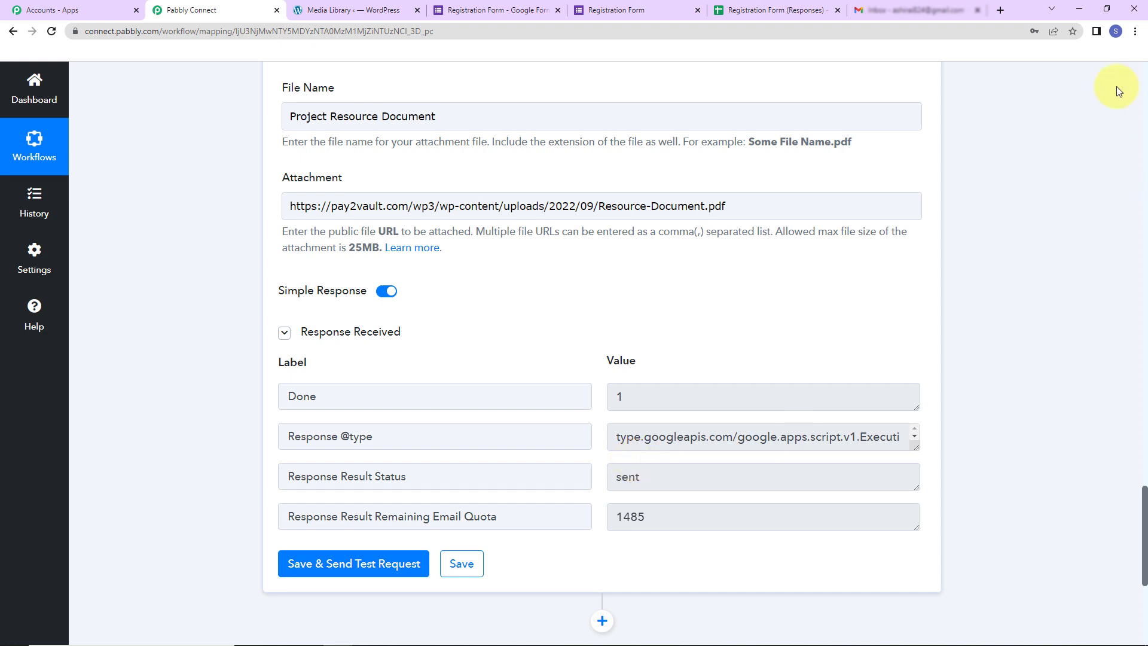
{"action": "left_click", "coordinate": [945, 12]}
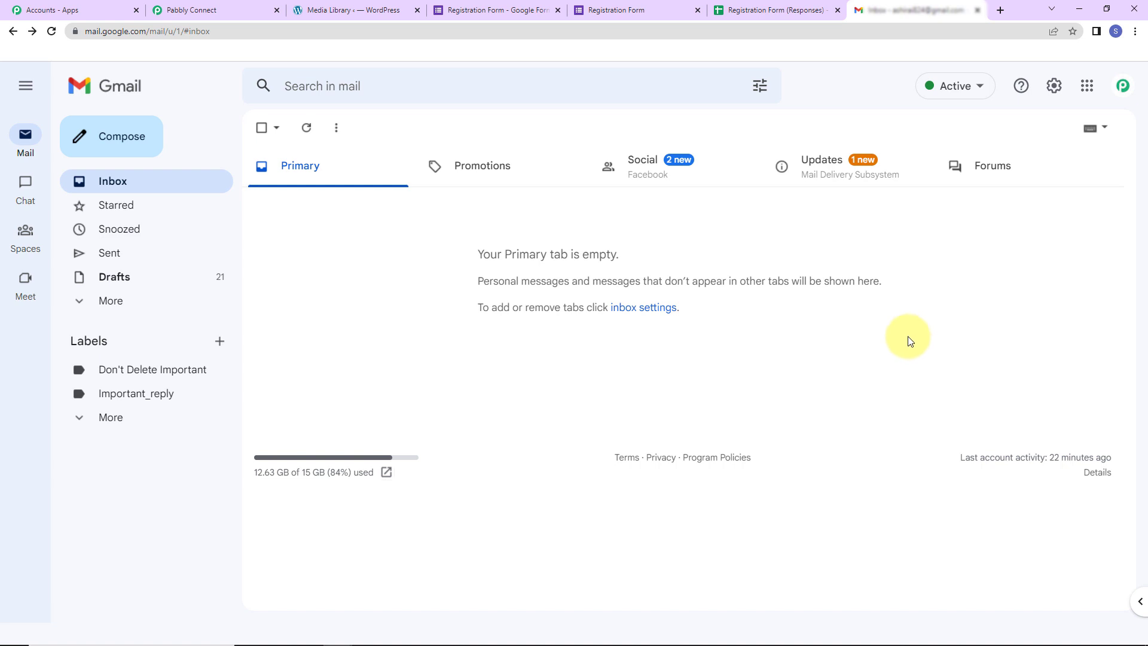
{"action": "left_click", "coordinate": [49, 33]}
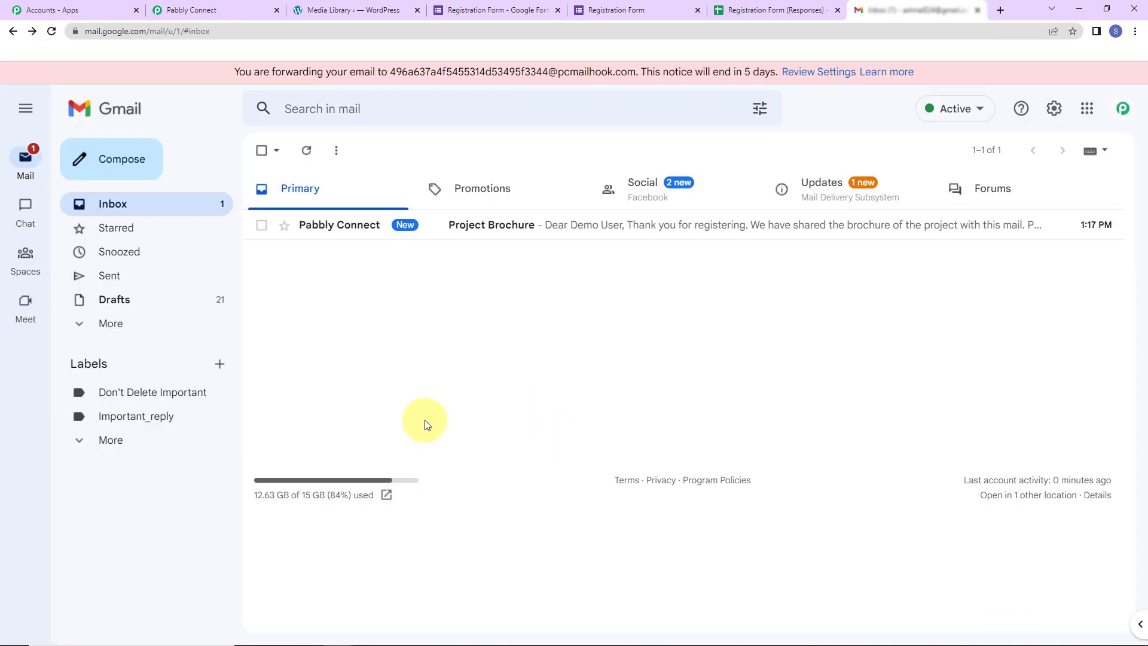
{"action": "left_click", "coordinate": [561, 230]}
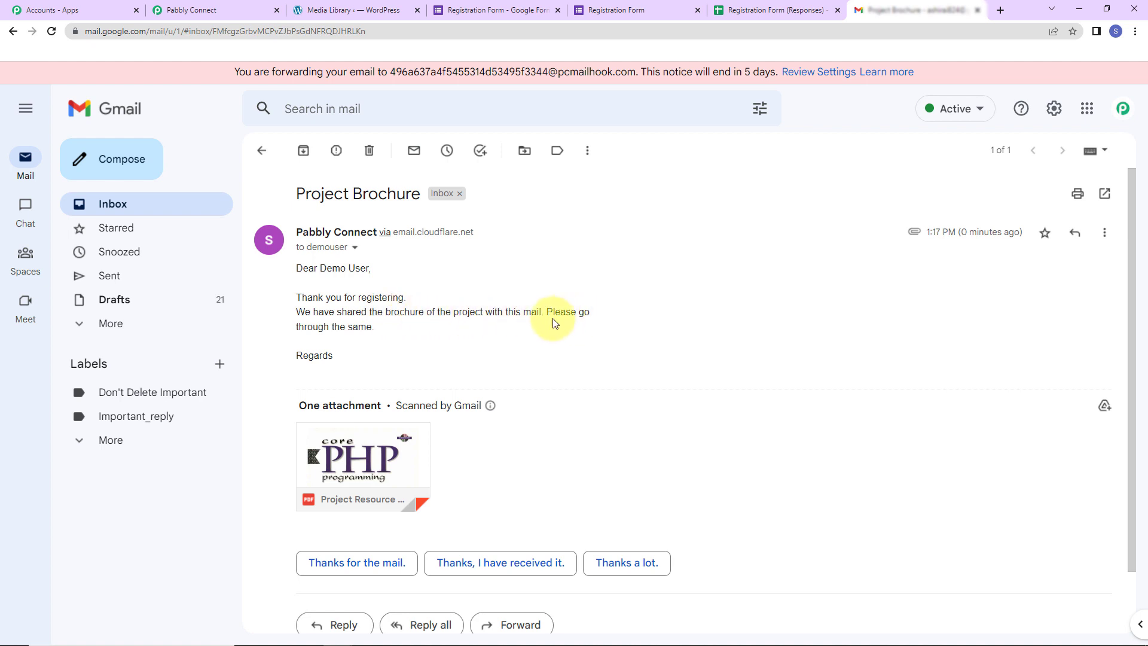
{"action": "mouse_move", "coordinate": [365, 424]}
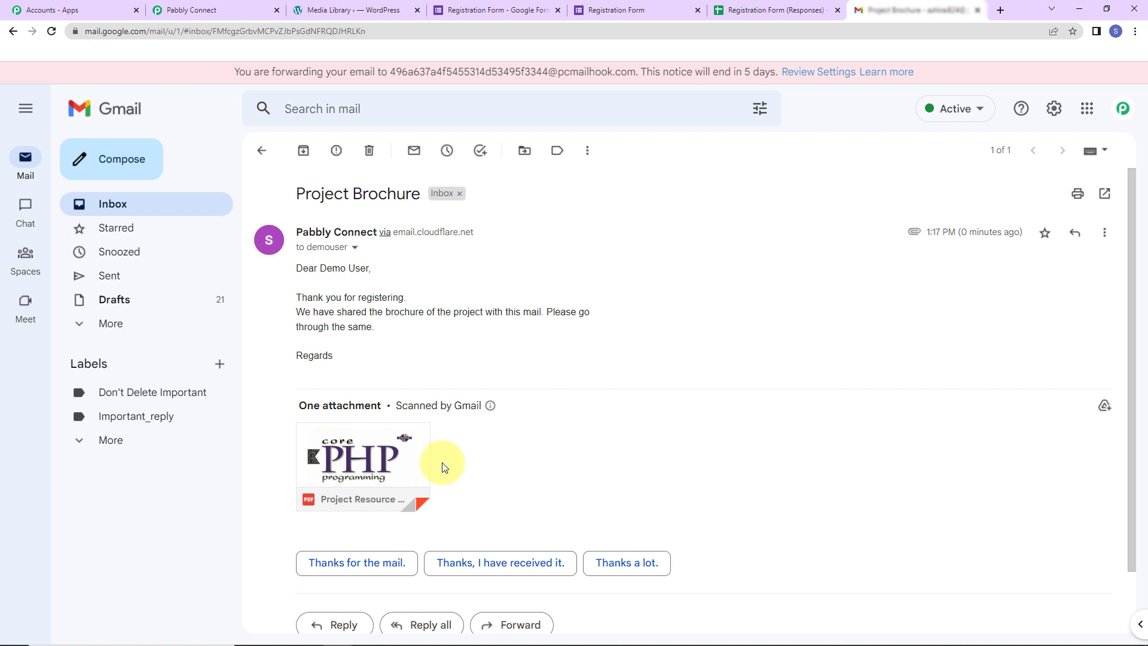
Switch to the Registration Form, start another response, and fill in the test registrant's full name and the autofill contact number and email
{"action": "left_click", "coordinate": [633, 10]}
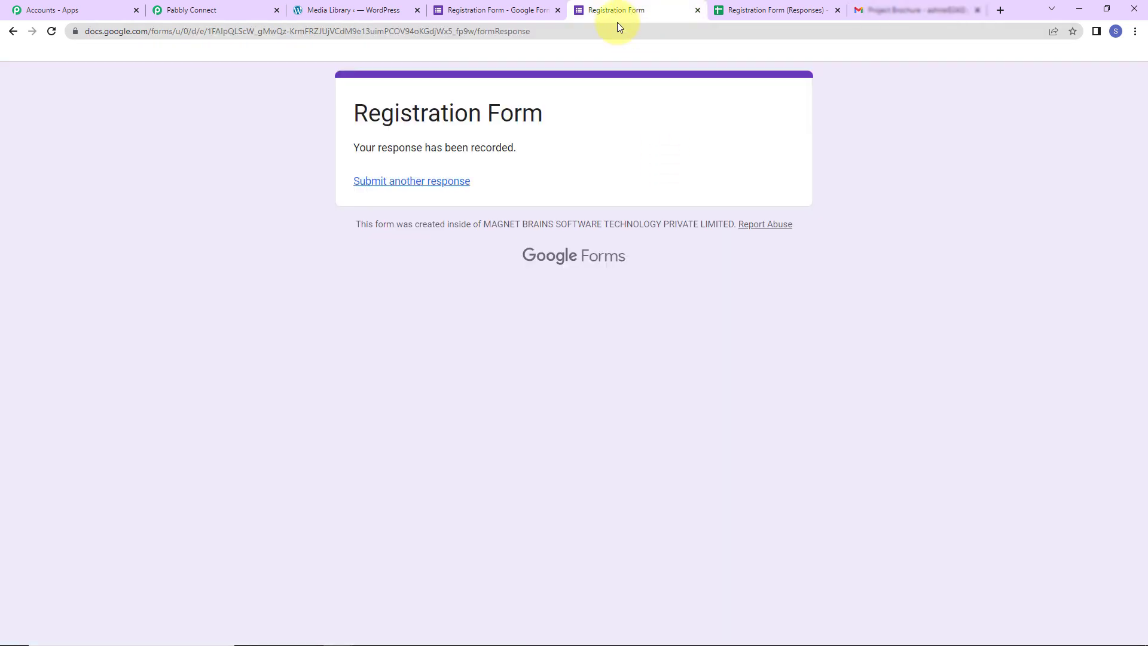
{"action": "left_click", "coordinate": [448, 182]}
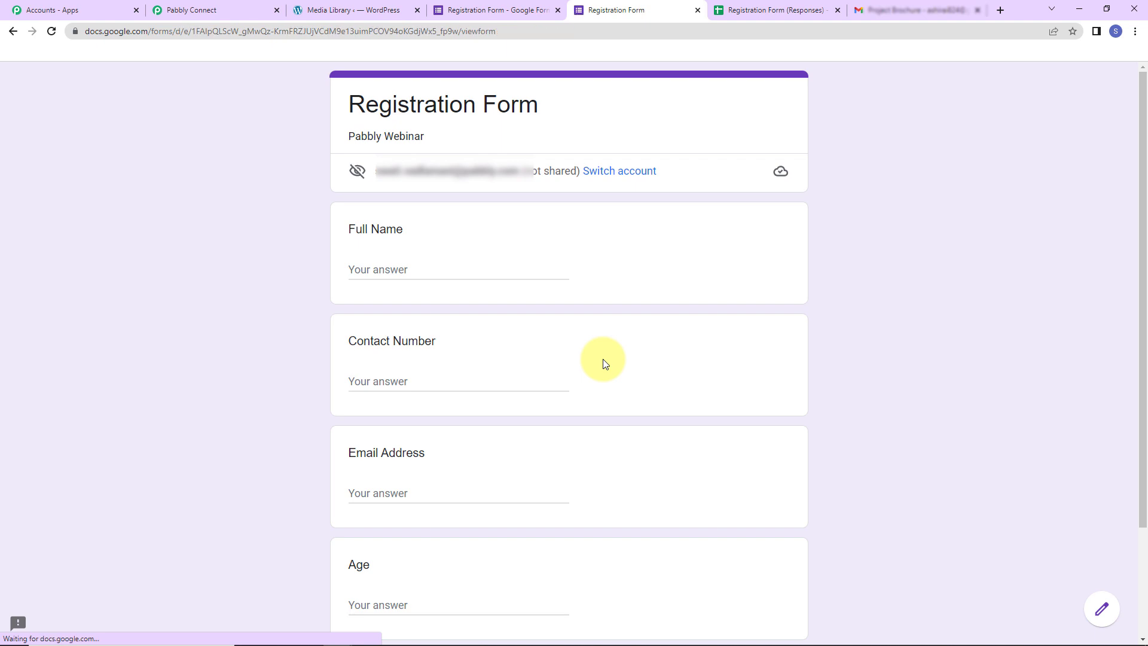
{"action": "left_click", "coordinate": [434, 272]}
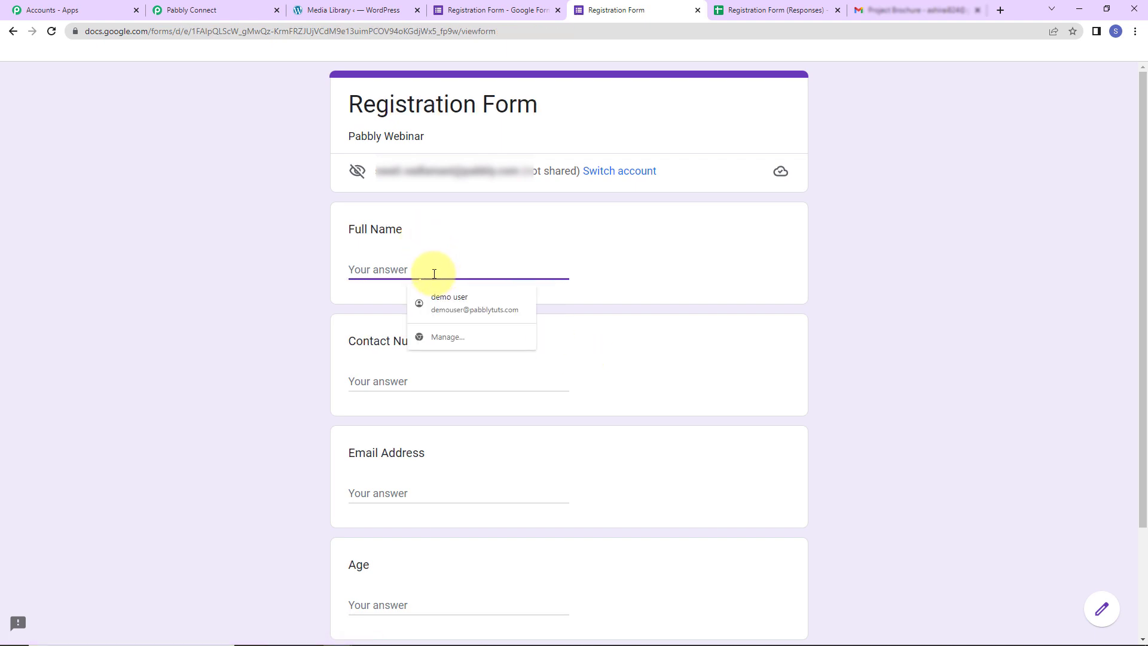
{"action": "type", "text": "Test User"}
{"action": "key", "text": "Tab"}
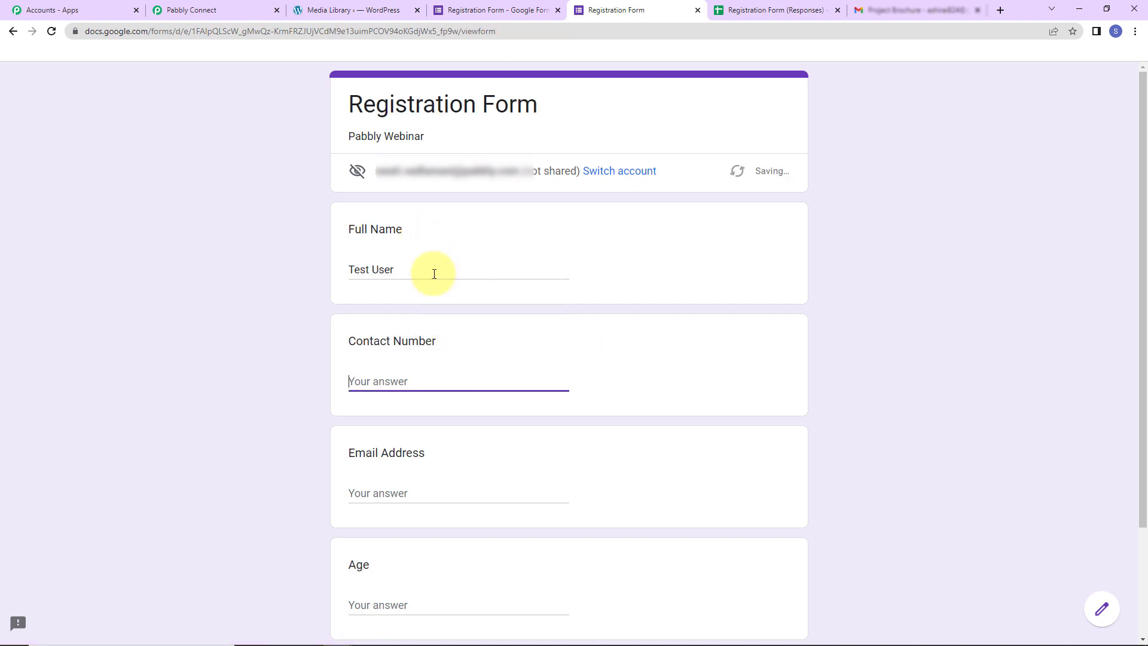
{"action": "left_click", "coordinate": [432, 385]}
{"action": "left_click", "coordinate": [447, 416]}
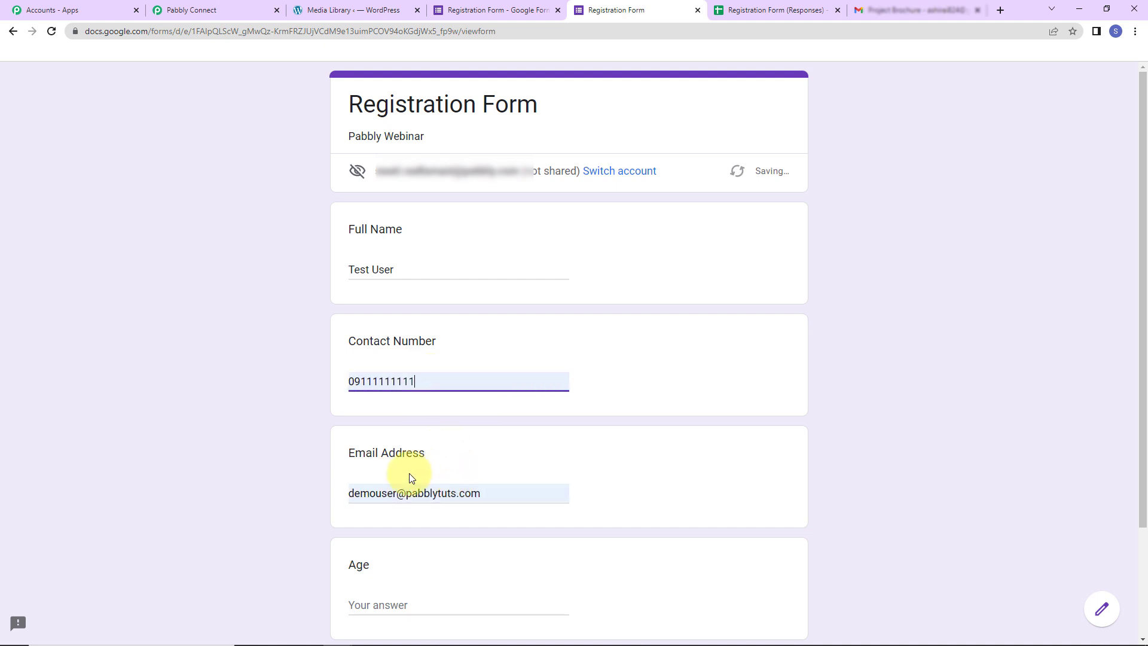
Change the beginning of the form's email address so it belongs to the test registrant
{"action": "left_click_drag", "start_coordinate": [367, 497], "coordinate": [289, 499]}
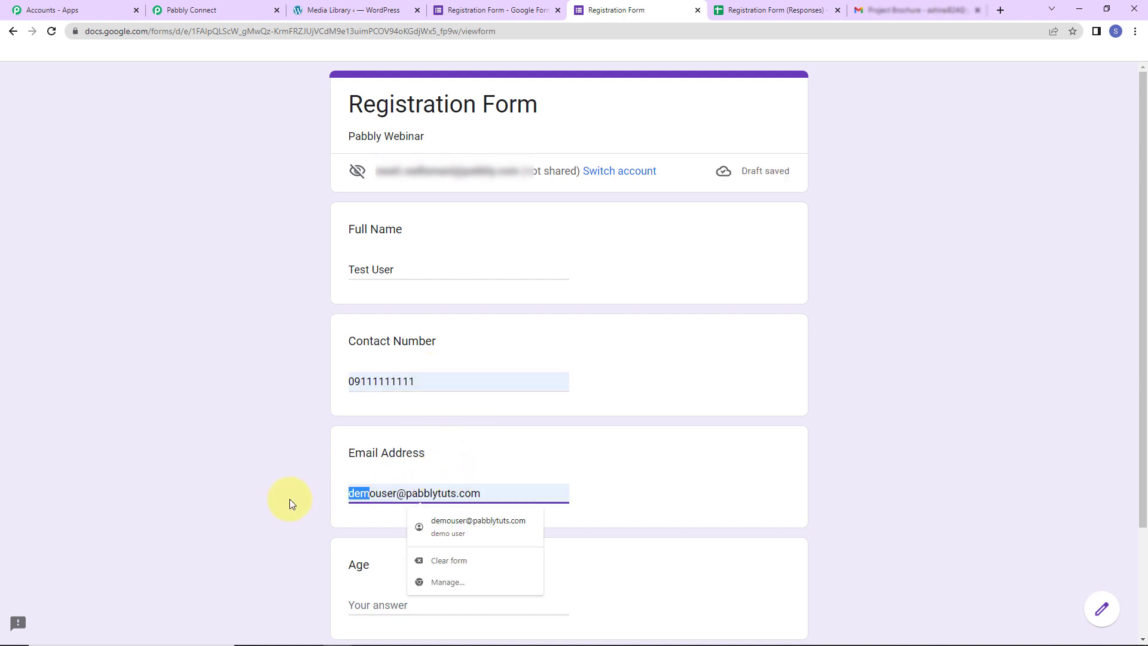
{"action": "type", "text": "t"}
{"action": "key", "text": "Delete"}
{"action": "type", "text": "est"}
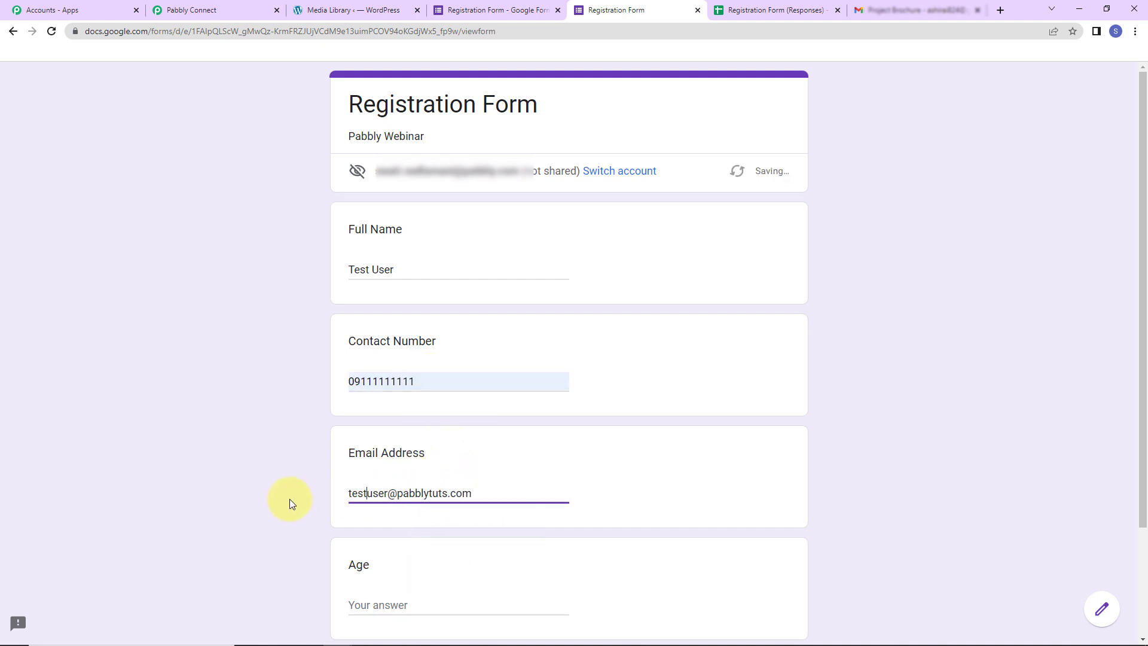
{"action": "left_click", "coordinate": [289, 498]}
Enter 25 as the age and submit the registration form
{"action": "scroll", "coordinate": [293, 498], "scroll_direction": "down", "scroll_amount": 3}
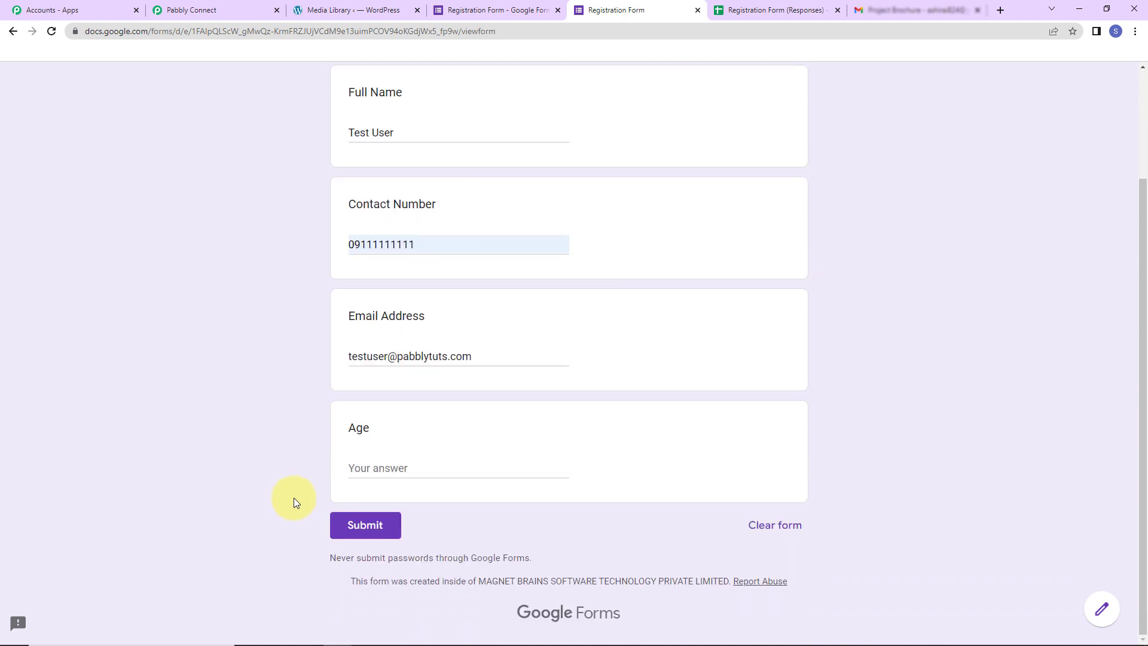
{"action": "left_click", "coordinate": [400, 468]}
{"action": "type", "text": "25"}
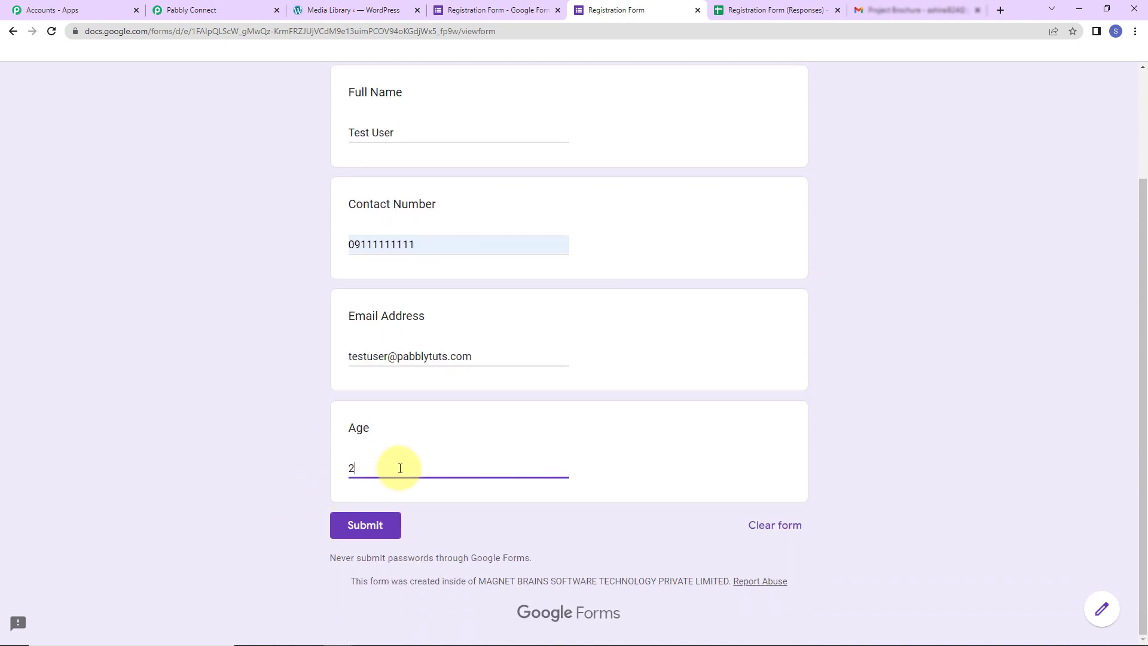
{"action": "left_click", "coordinate": [371, 528]}
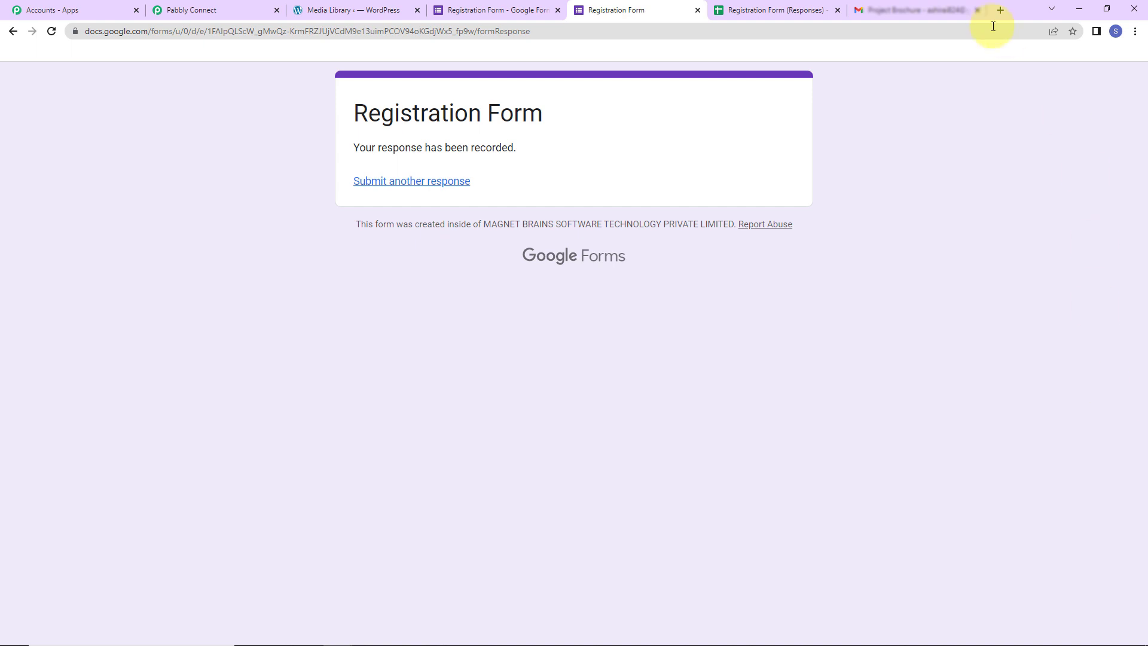
Switch to Gmail and examine the full content of the latest Project Brochure email sent to the test registrant
{"action": "left_click", "coordinate": [919, 12]}
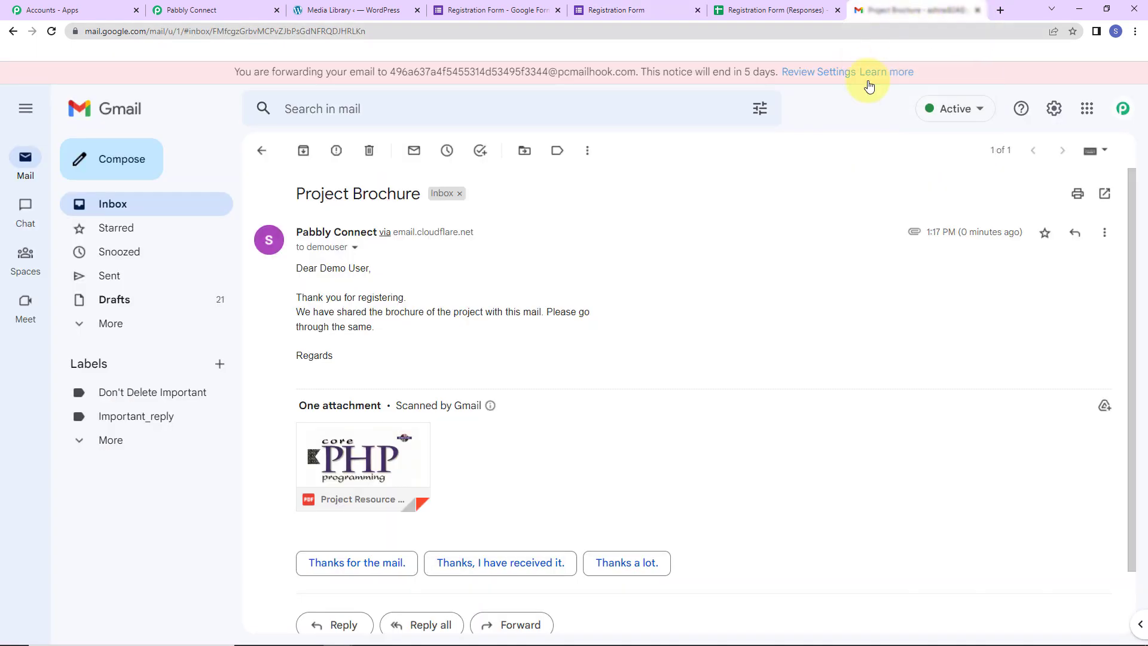
{"action": "left_click", "coordinate": [111, 210]}
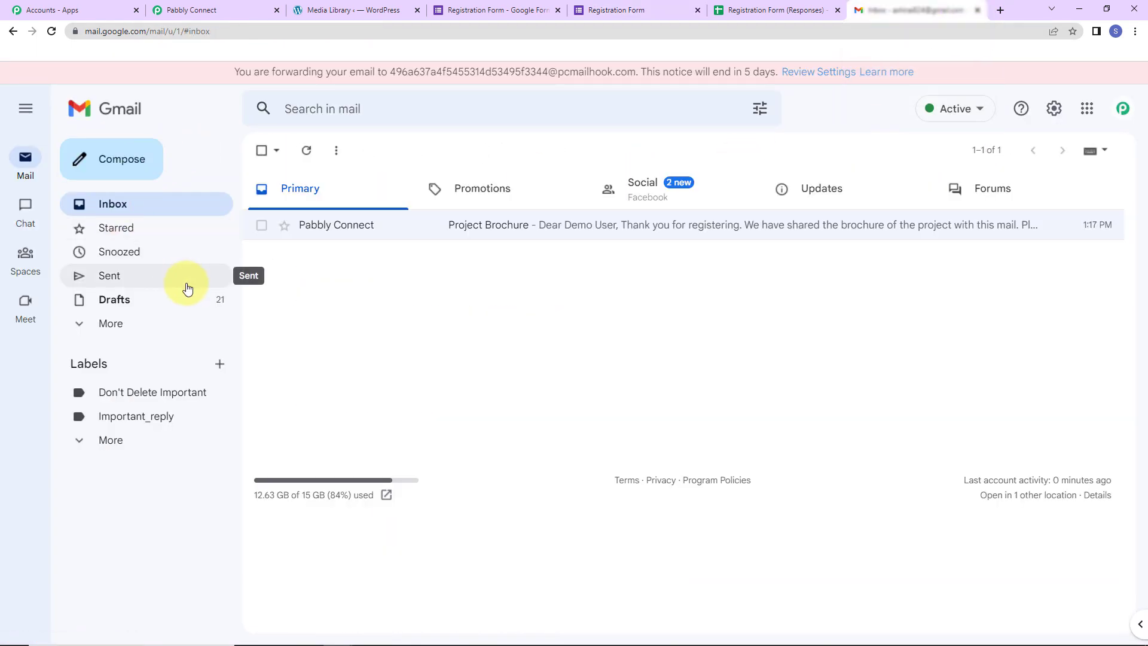
{"action": "left_click", "coordinate": [488, 230]}
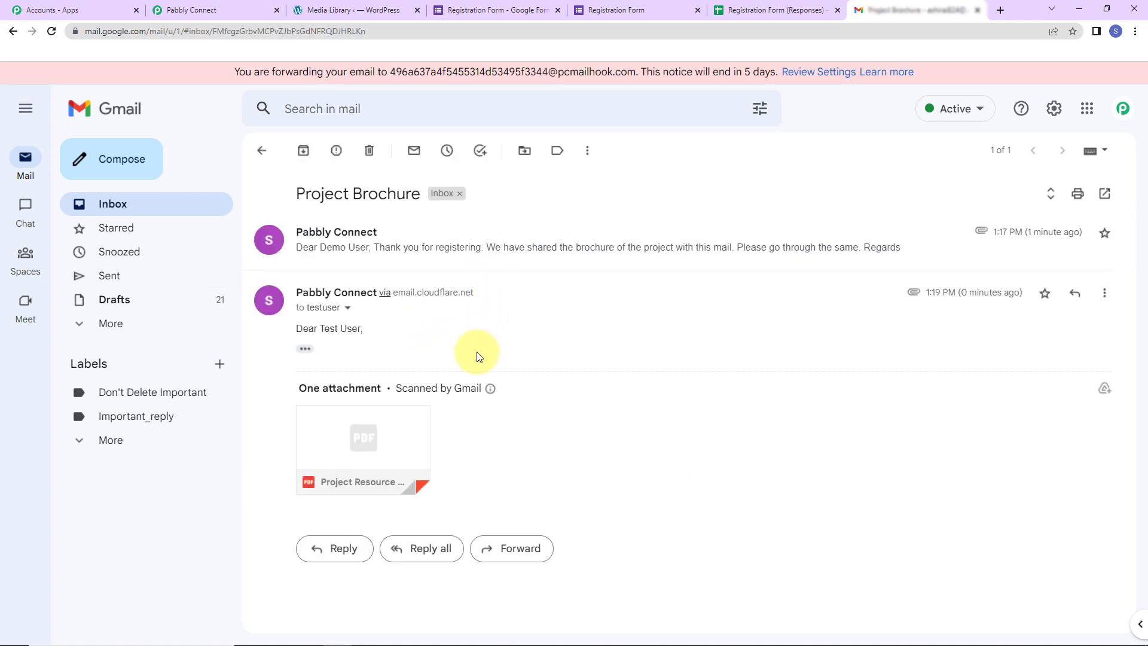
{"action": "left_click", "coordinate": [306, 349]}
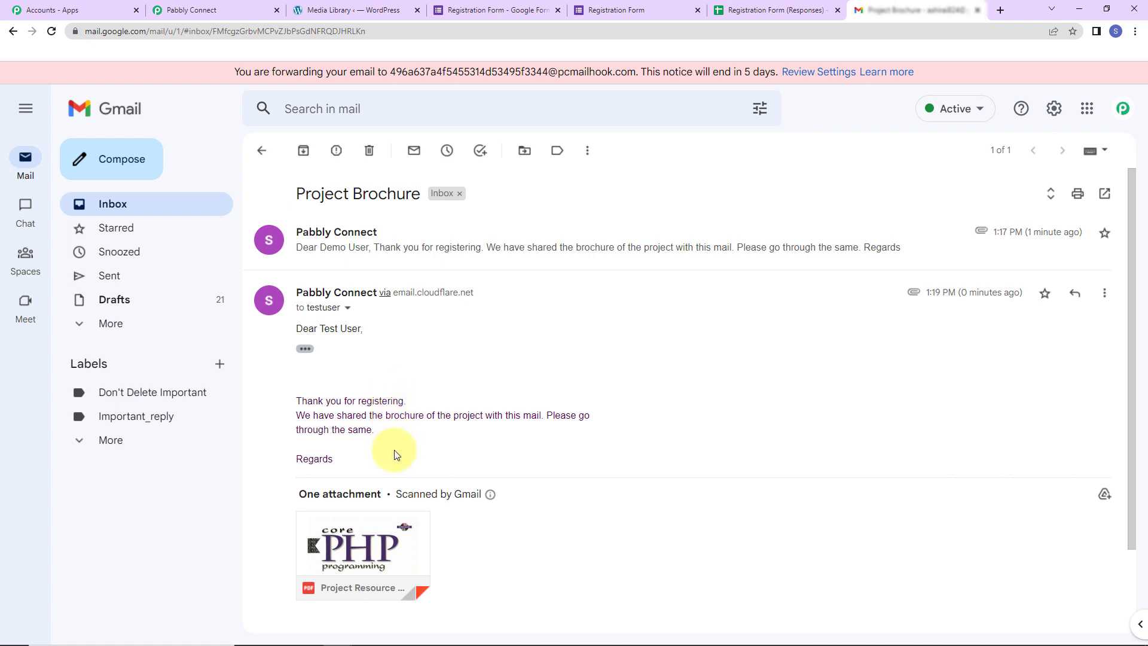